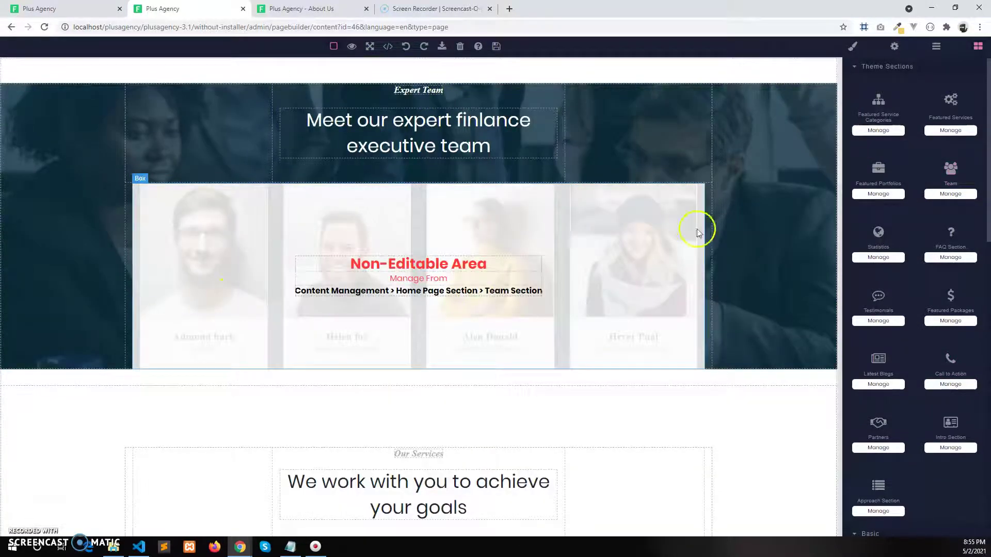
Step: Set the top and bottom padding of the Expert Team section's outer box to 120 px
left_click(773, 275)
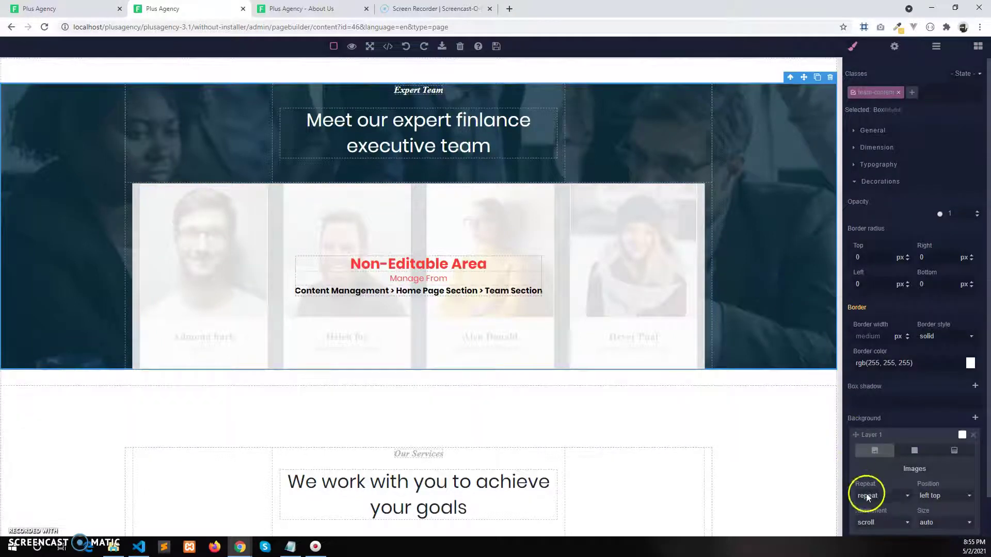
left_click(876, 185)
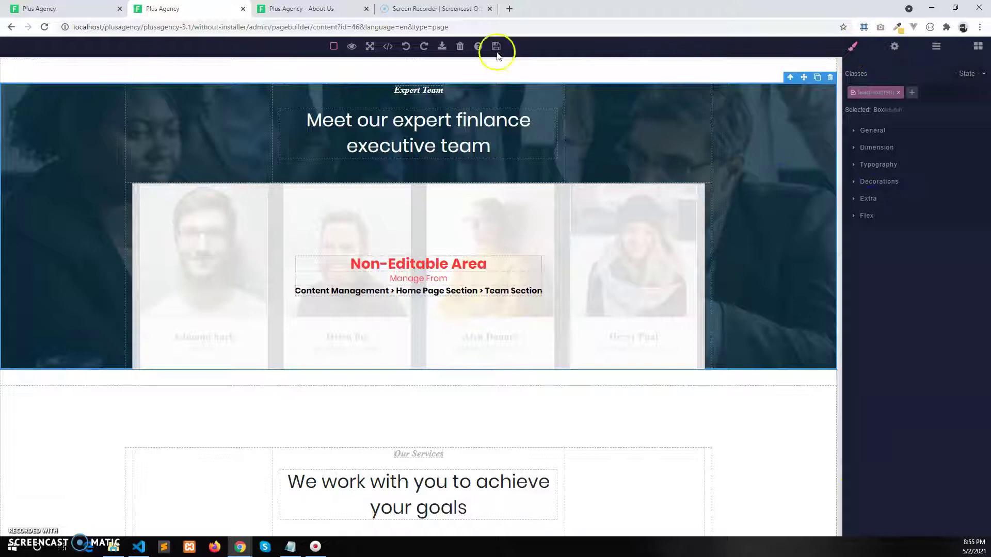
left_click(868, 186)
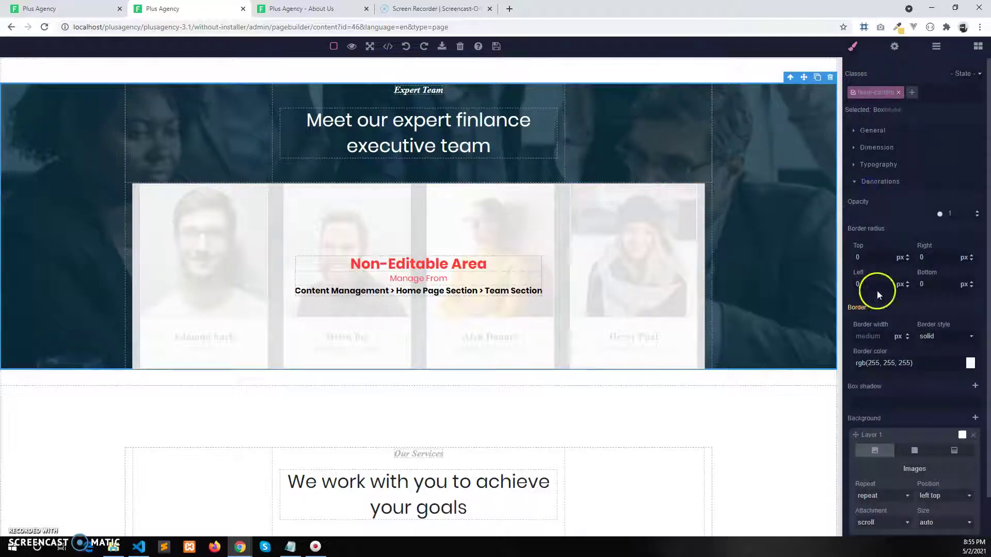
left_click(874, 183)
left_click(877, 148)
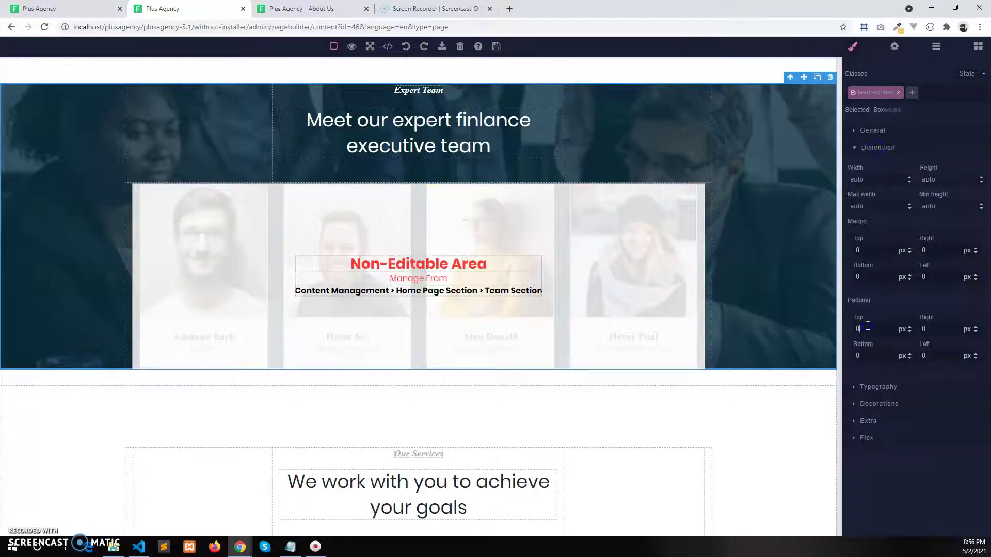
type("12")
left_click(862, 356)
type("120")
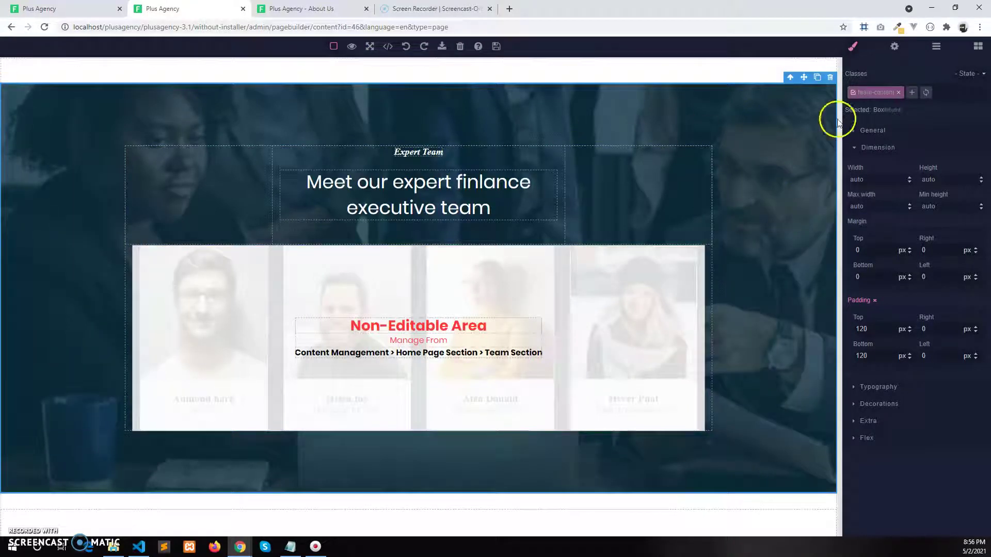
Step: Remove the Expert Team section's existing background layer and add a new image layer
left_click(852, 46)
left_click(875, 147)
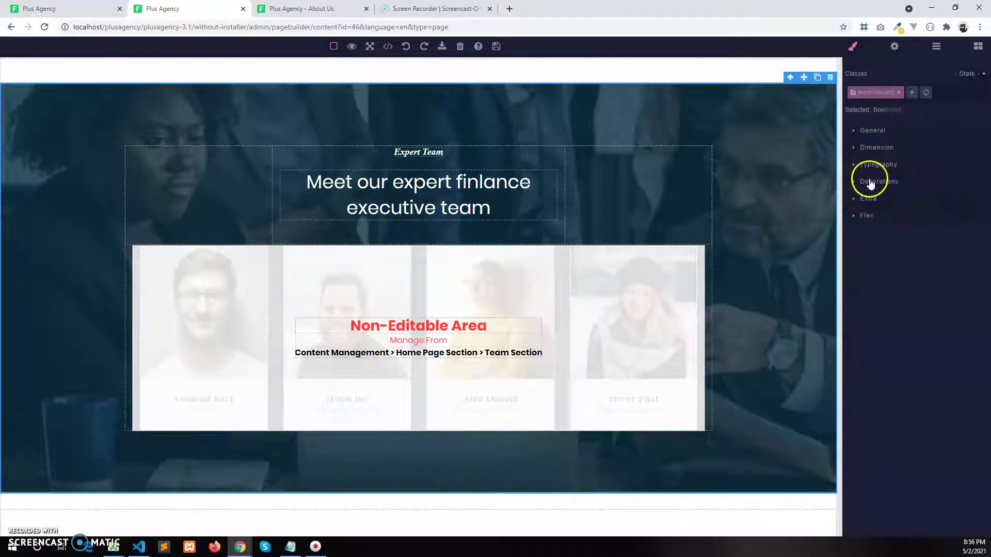
left_click(871, 182)
scroll(875, 322, "down", 1)
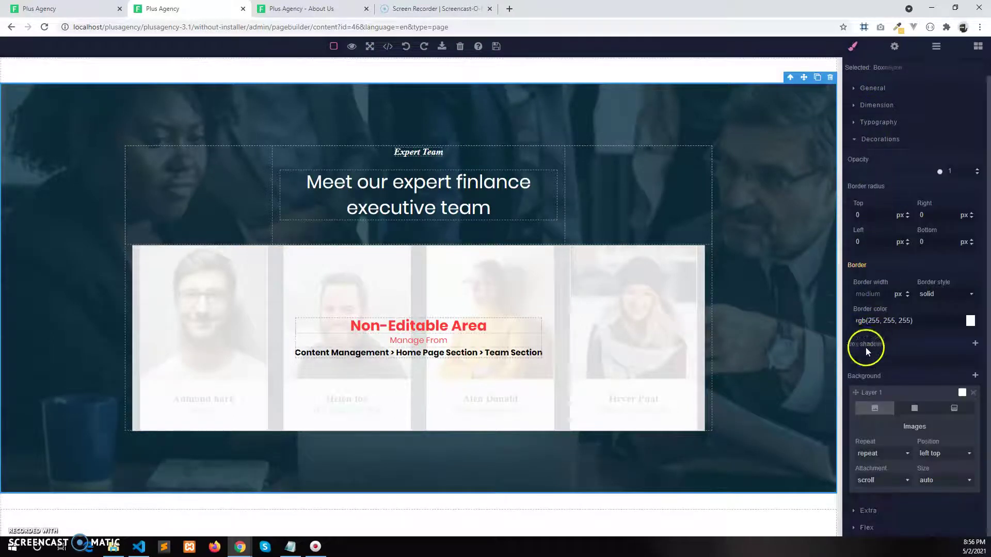
left_click(974, 392)
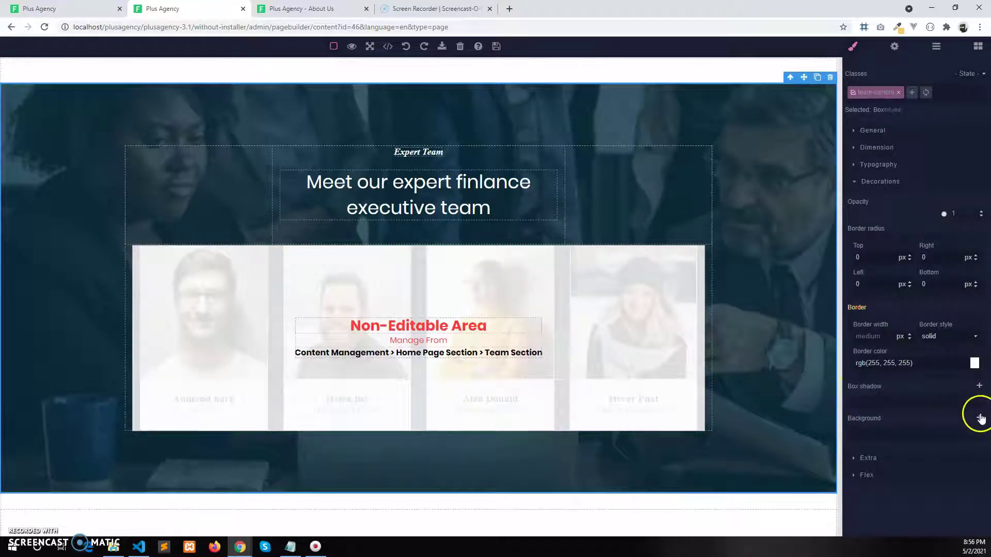
left_click(979, 418)
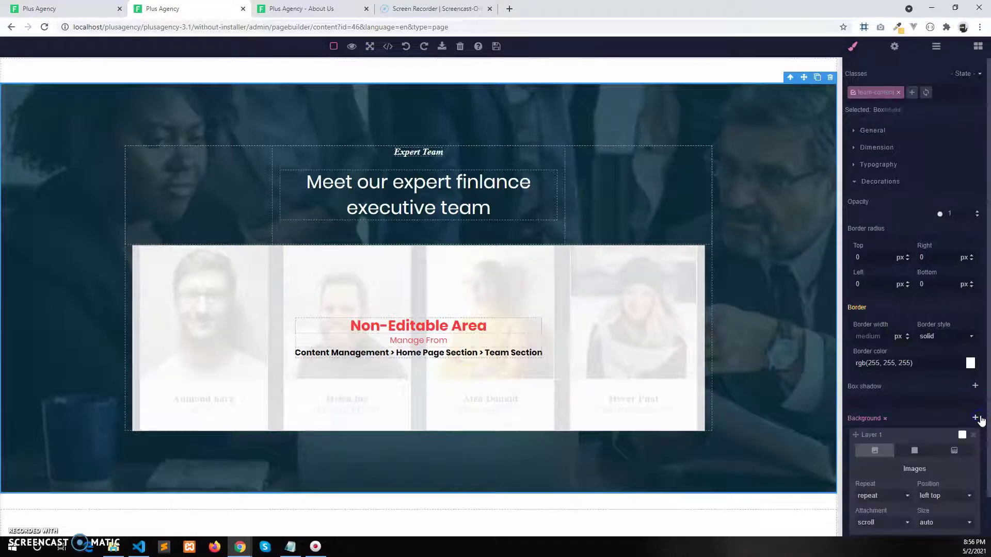
scroll(892, 379, "down", 1)
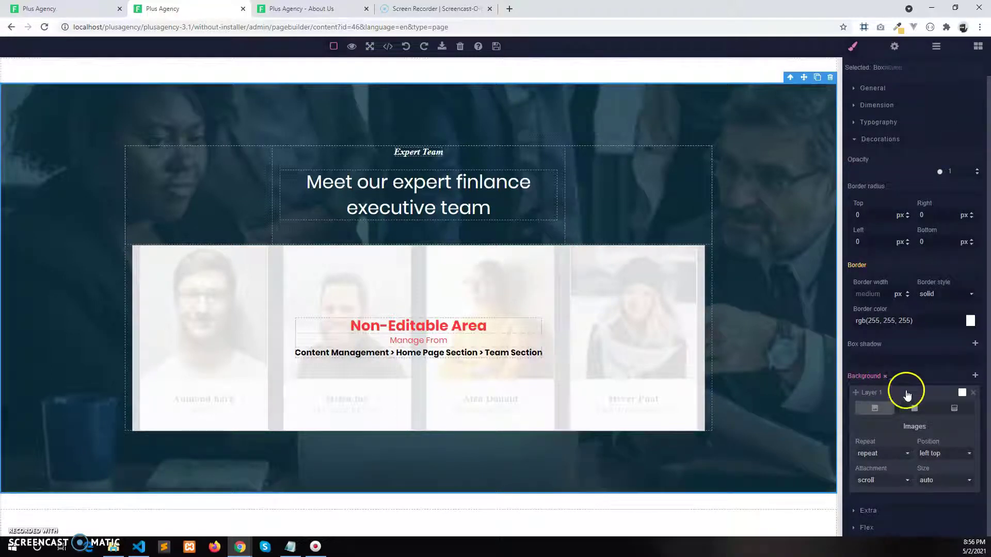
Step: Assign the uploaded image 608d919d541f6.png to the team section's background layer
left_click(908, 428)
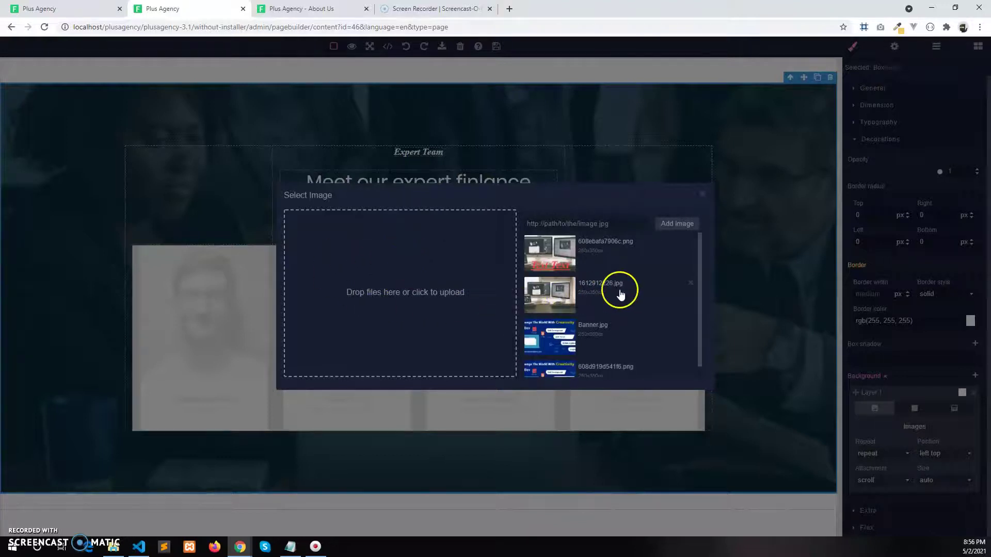
scroll(586, 324, "down", 1)
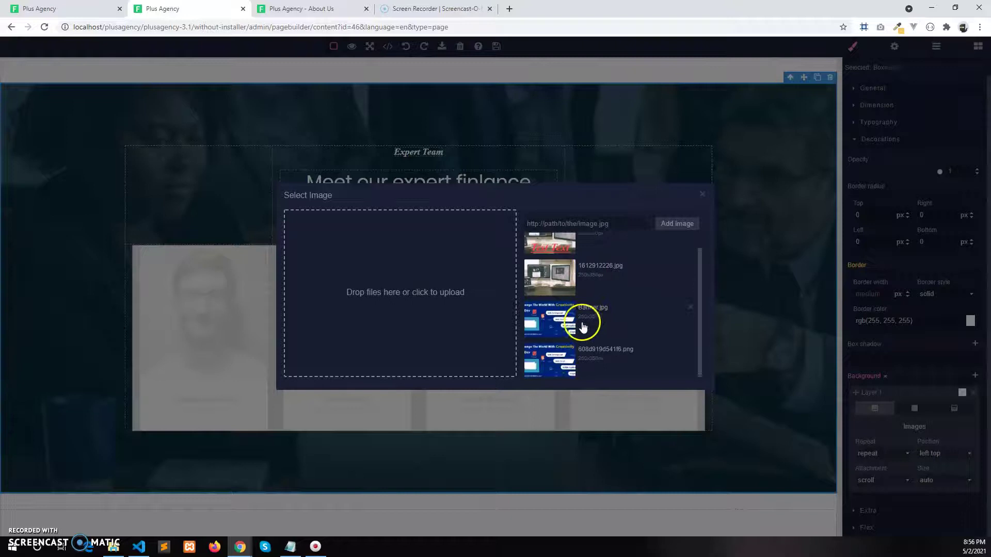
left_click(576, 359)
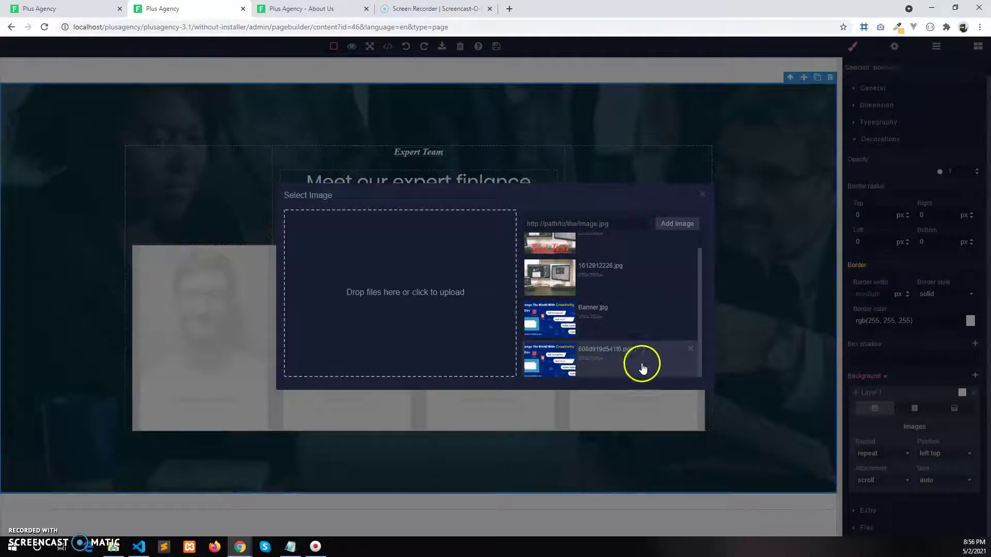
left_click(608, 357)
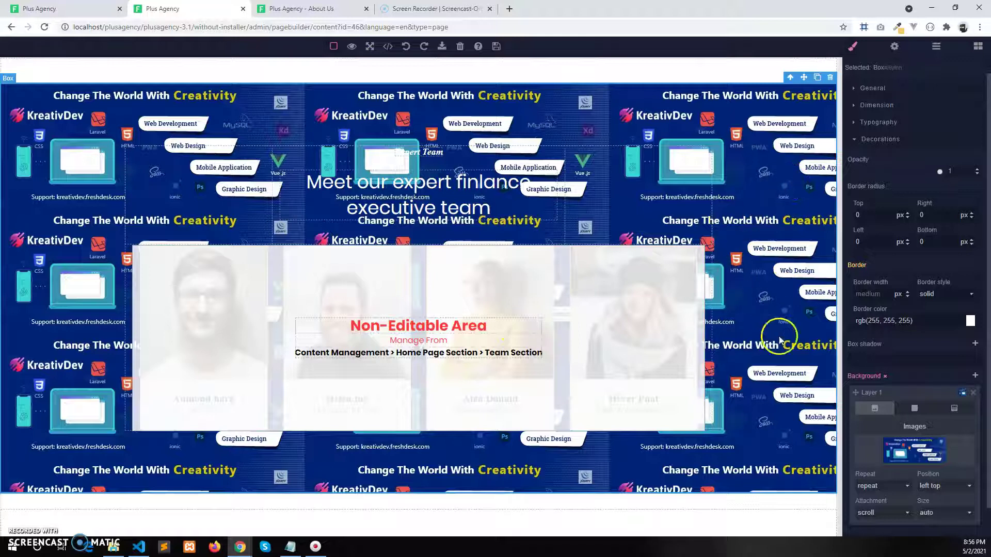
Step: Set the team background image's size to cover and its position to center center
scroll(911, 438, "down", 1)
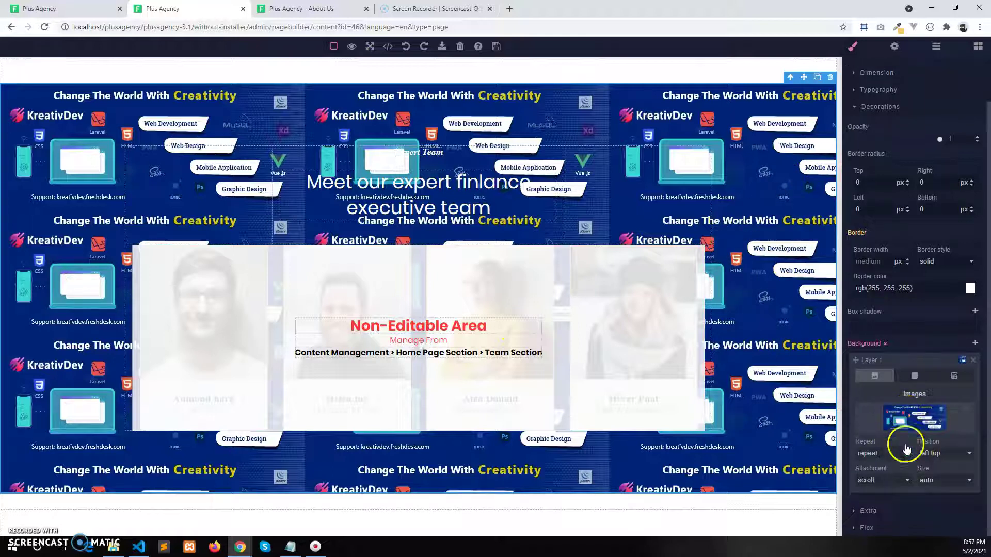
left_click(937, 455)
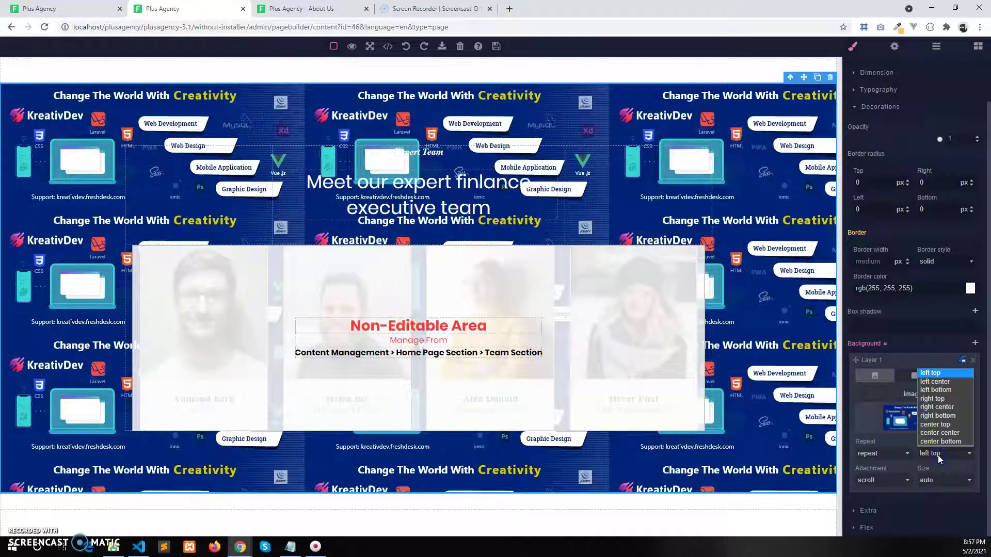
left_click(937, 455)
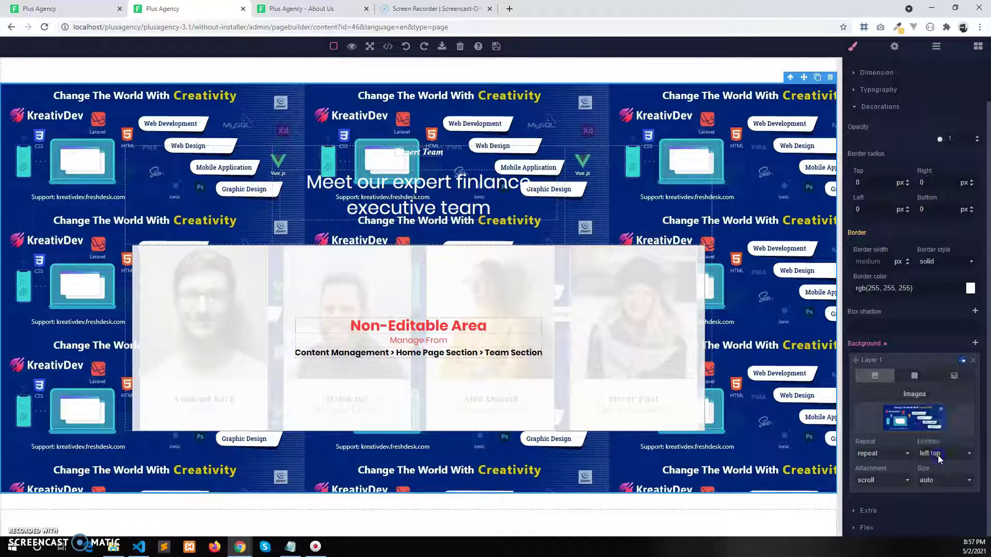
left_click(927, 481)
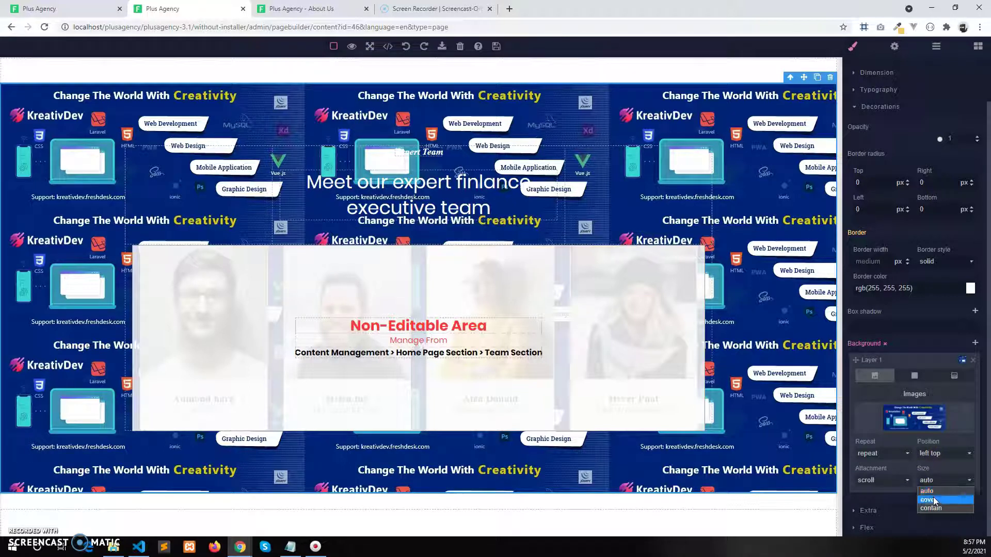
left_click(934, 500)
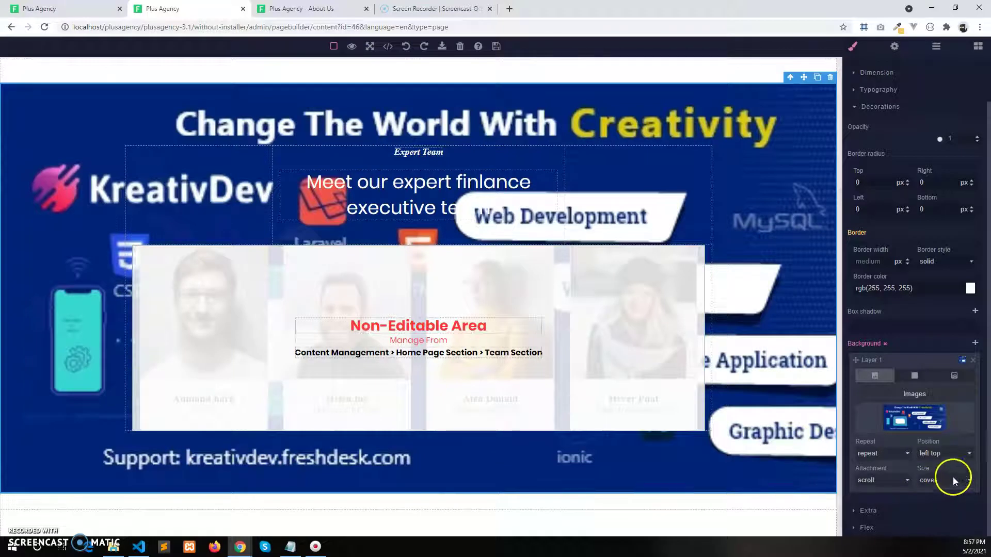
left_click(929, 454)
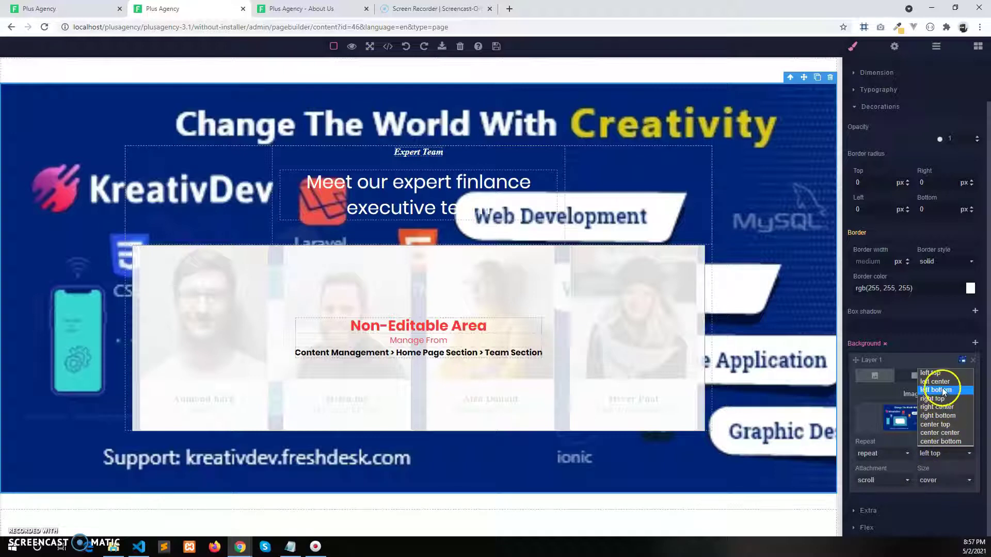
left_click(941, 433)
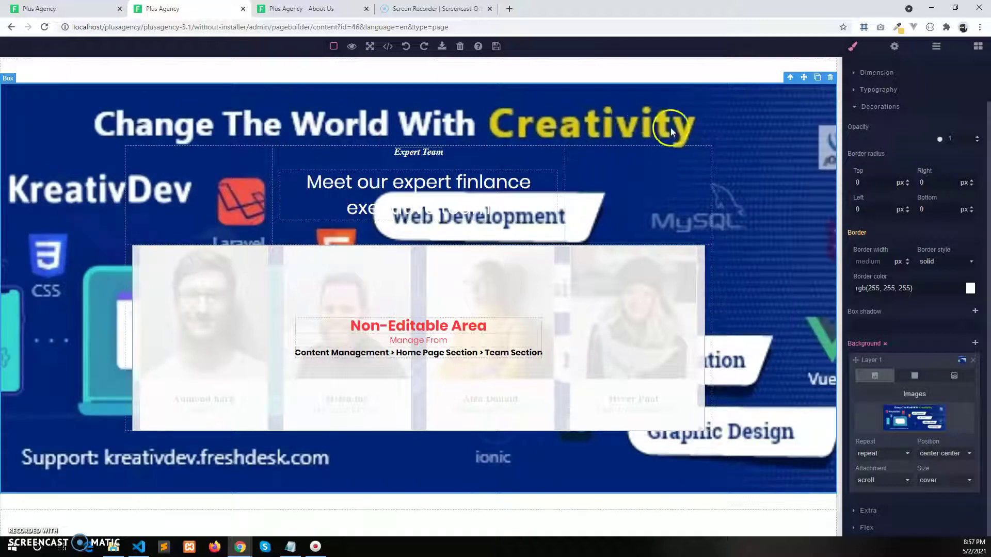
Step: Save the page and view the team section's new background on the reloaded live About Us page
left_click(498, 47)
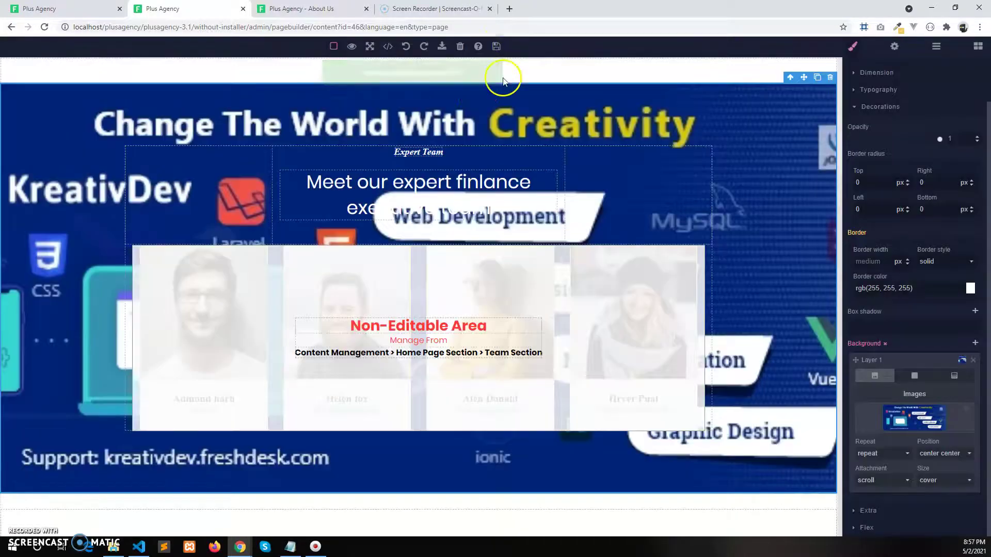
left_click(305, 9)
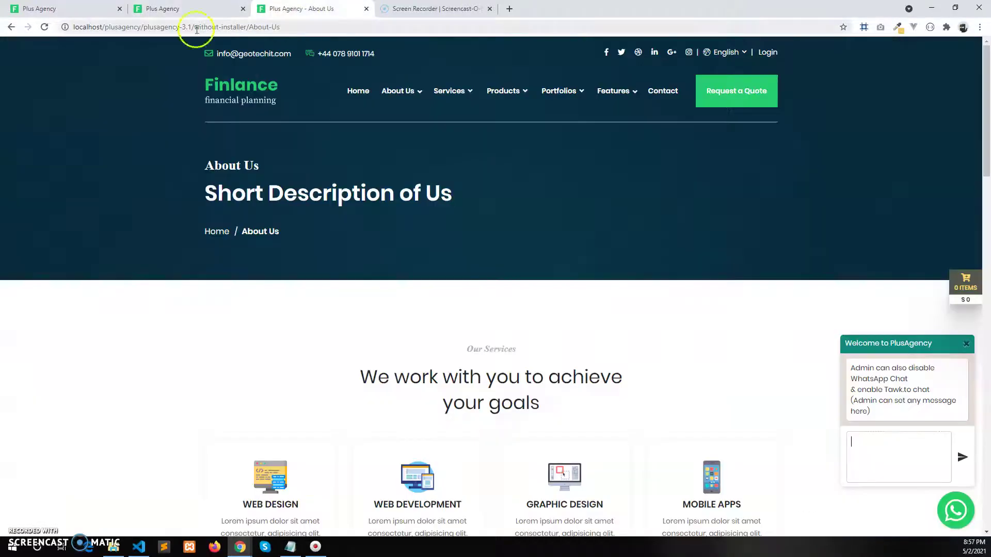
left_click(45, 28)
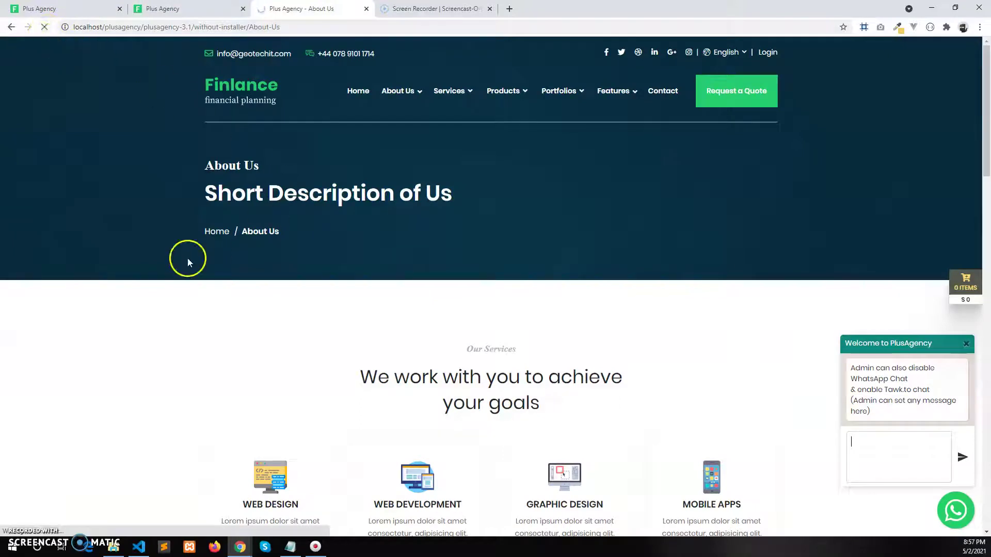
scroll(527, 335, "down", 1)
scroll(528, 335, "down", 5)
scroll(336, 261, "up", 2)
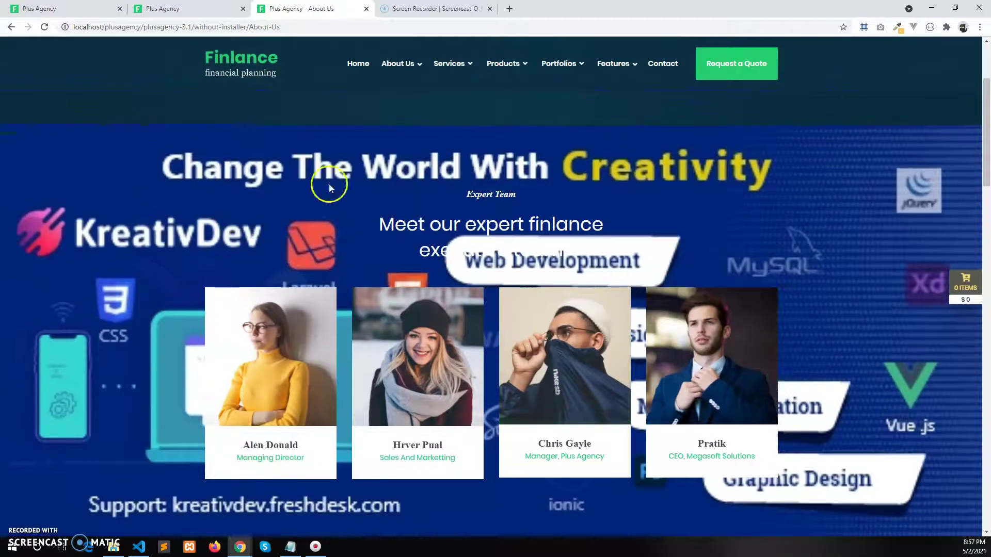
Step: Set the team section background image's attachment to fixed in the page builder and preview its scrolling behaviour
left_click(198, 11)
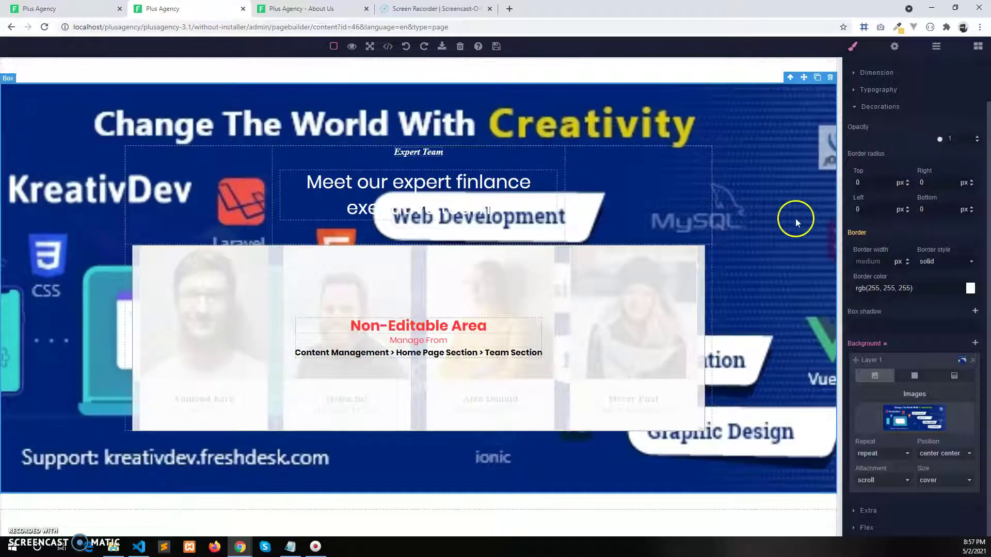
left_click(310, 8)
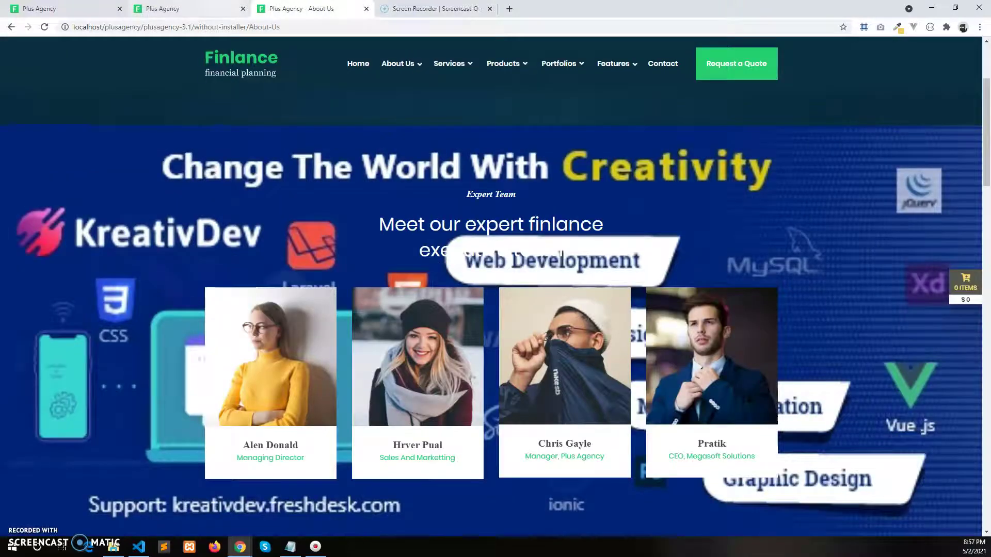
key("ctrl+shift+Tab")
left_click(863, 288)
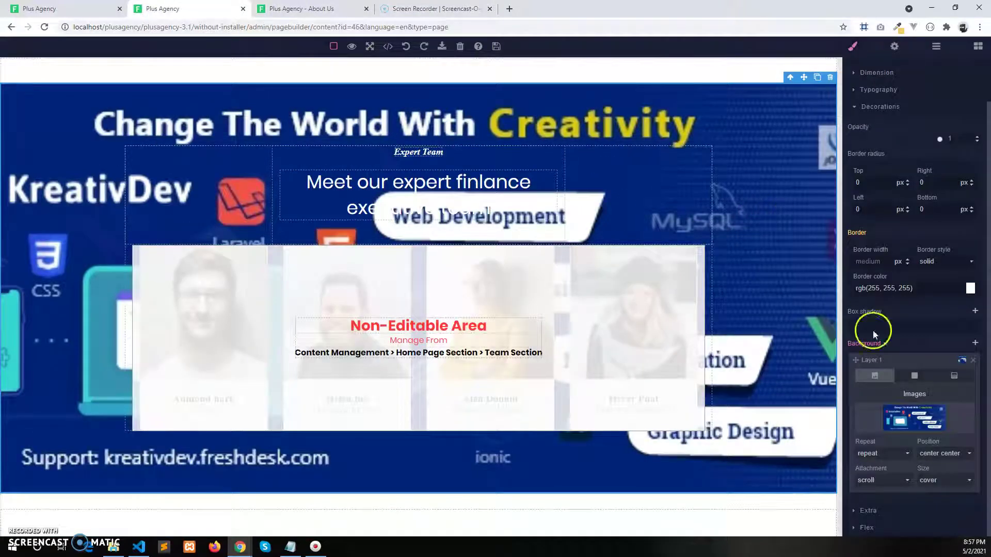
left_click(881, 481)
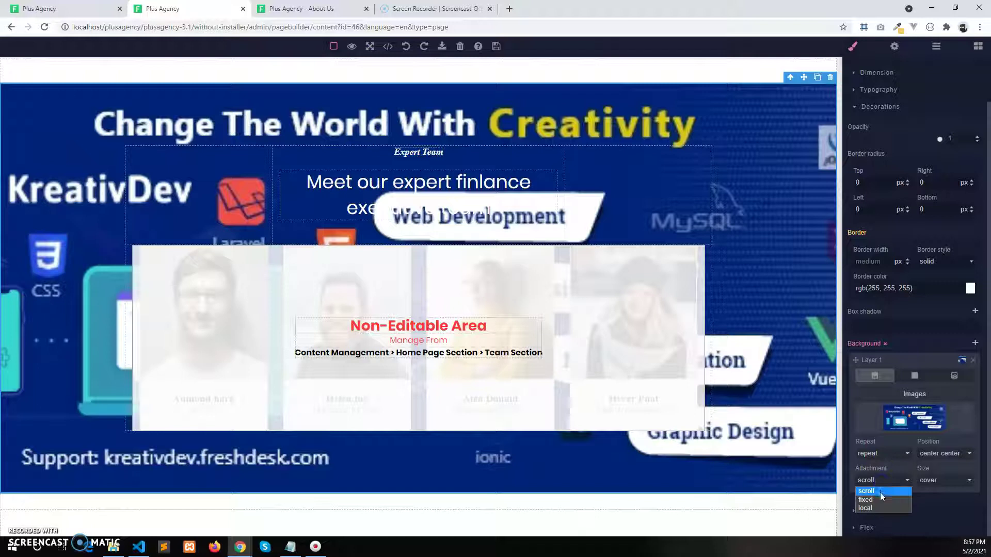
left_click(875, 500)
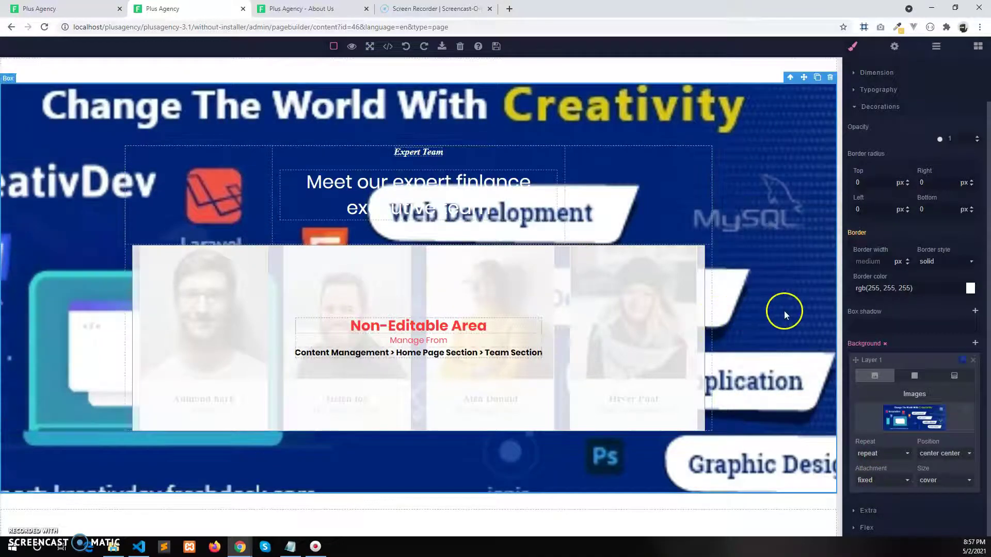
scroll(784, 310, "down", 3)
scroll(784, 311, "up", 3)
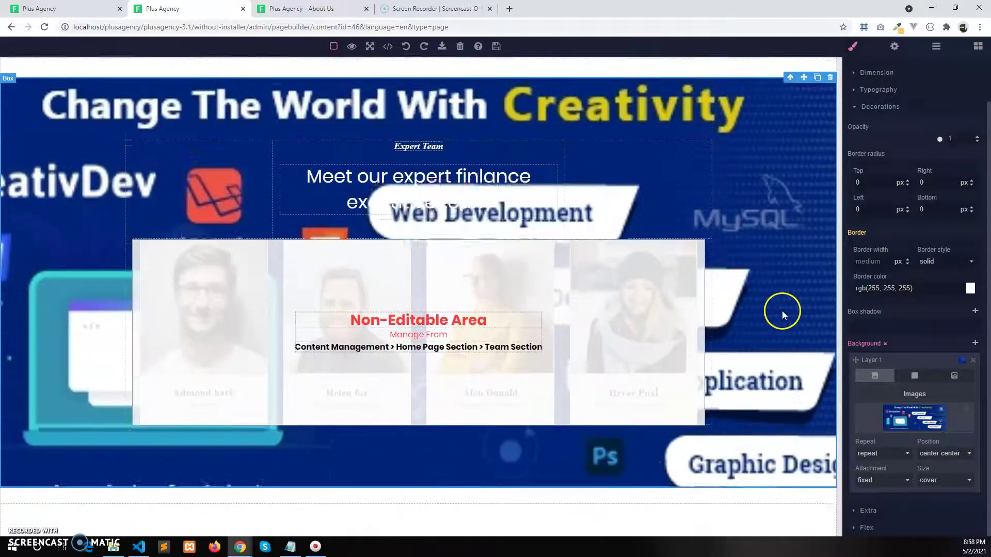
scroll(782, 313, "down", 5)
scroll(780, 321, "up", 5)
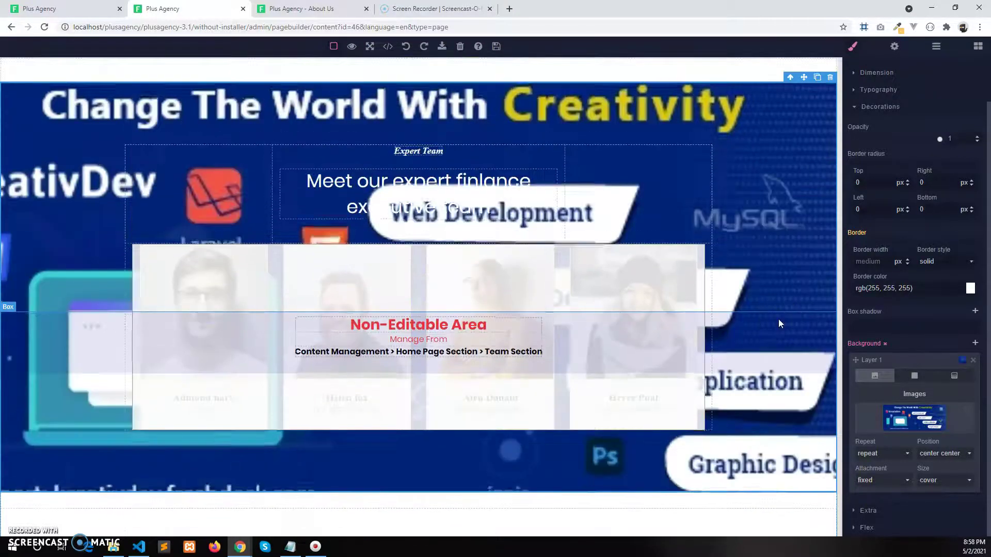
scroll(778, 319, "down", 2)
scroll(778, 319, "up", 2)
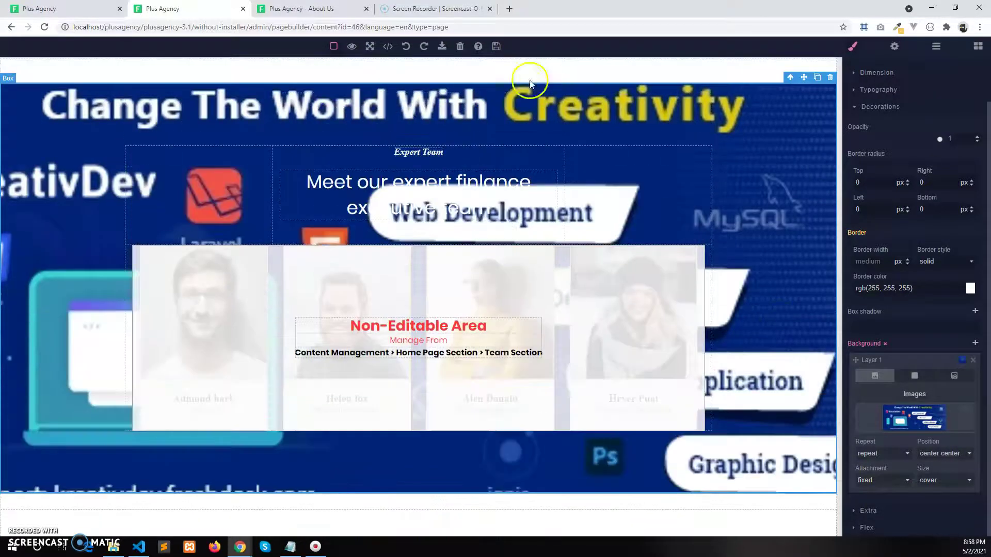
Step: Save the fixed background setting and check the team section's scrolling on the reloaded live About Us page
left_click(494, 48)
left_click(310, 9)
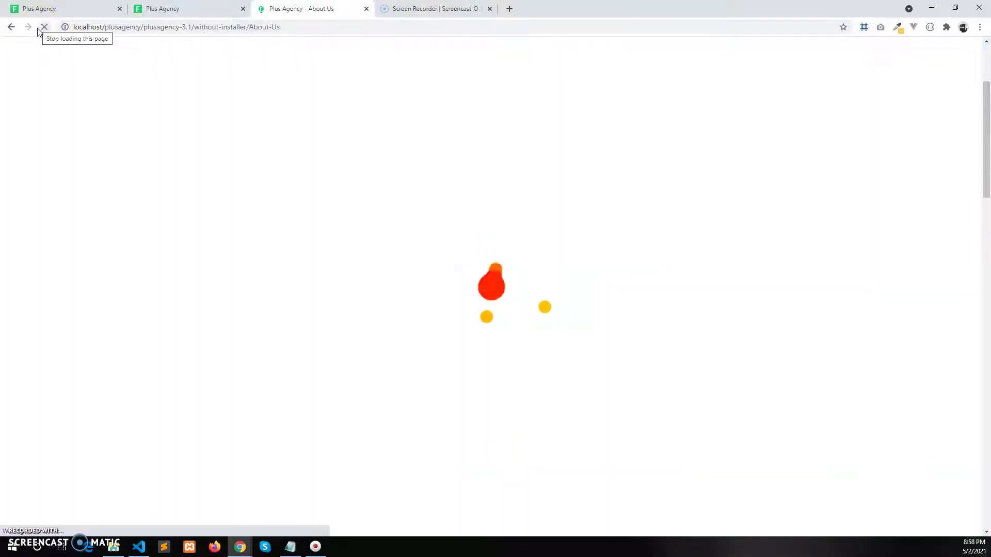
scroll(750, 296, "down", 6)
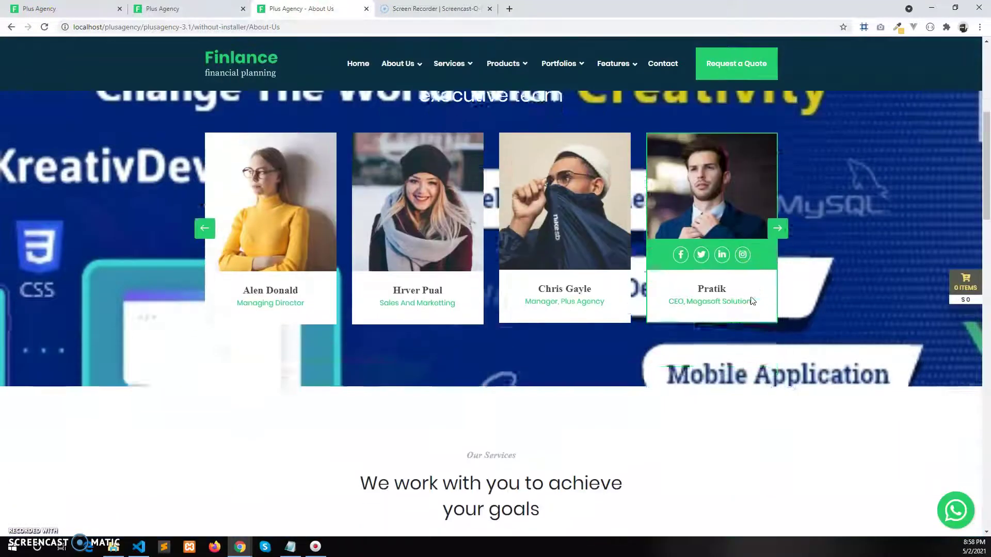
Step: Return to the page builder and add a Featured Portfolios theme section above the team section
scroll(752, 301, "up", 9)
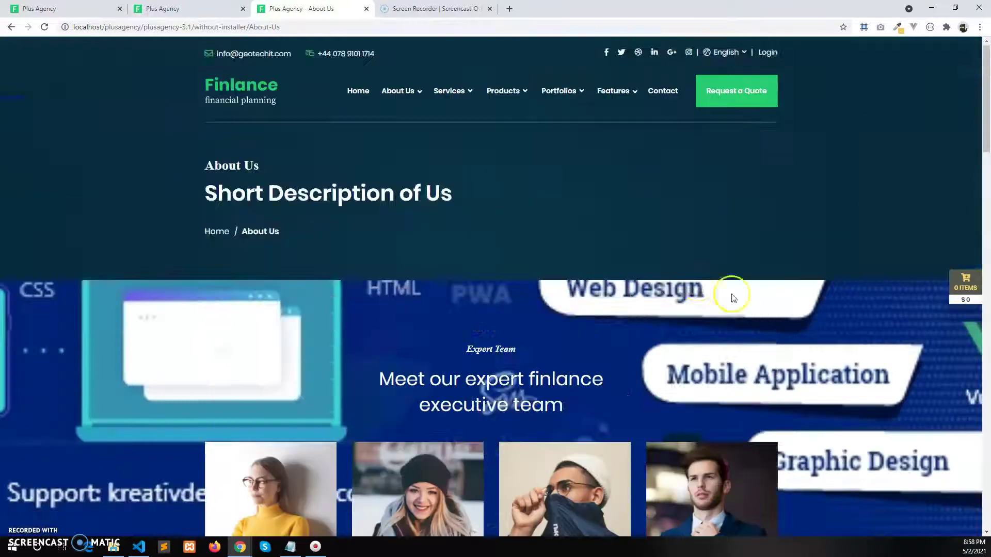
key("ctrl+Page_Up")
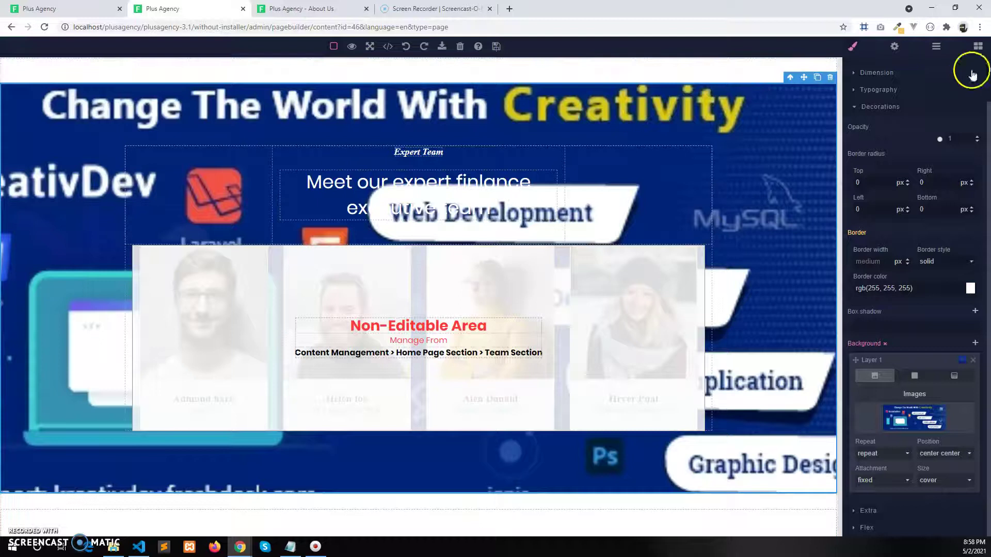
left_click(976, 46)
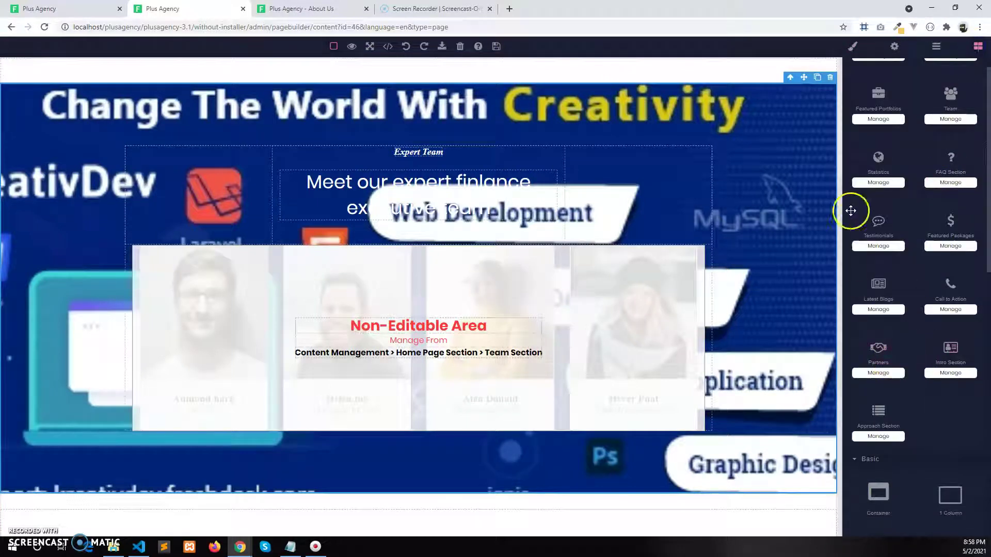
scroll(903, 293, "up", 2)
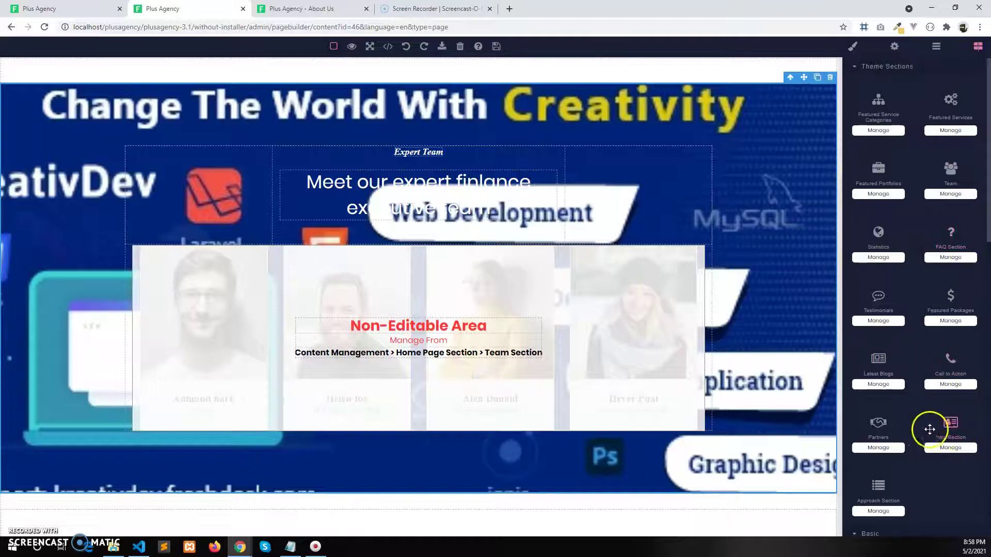
left_click_drag(878, 170, 700, 70)
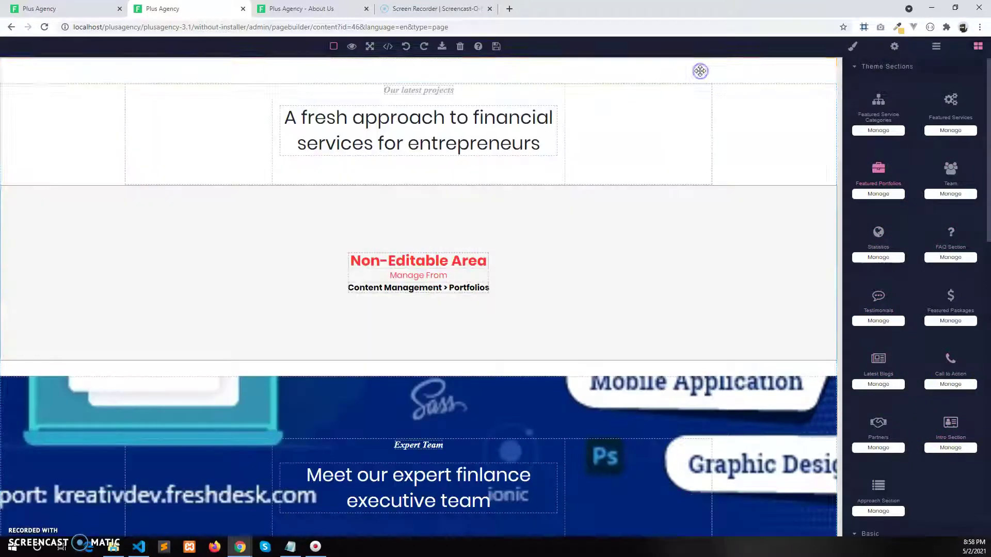
Step: Set the portfolio section's top and bottom padding to 120 px
left_click(798, 139)
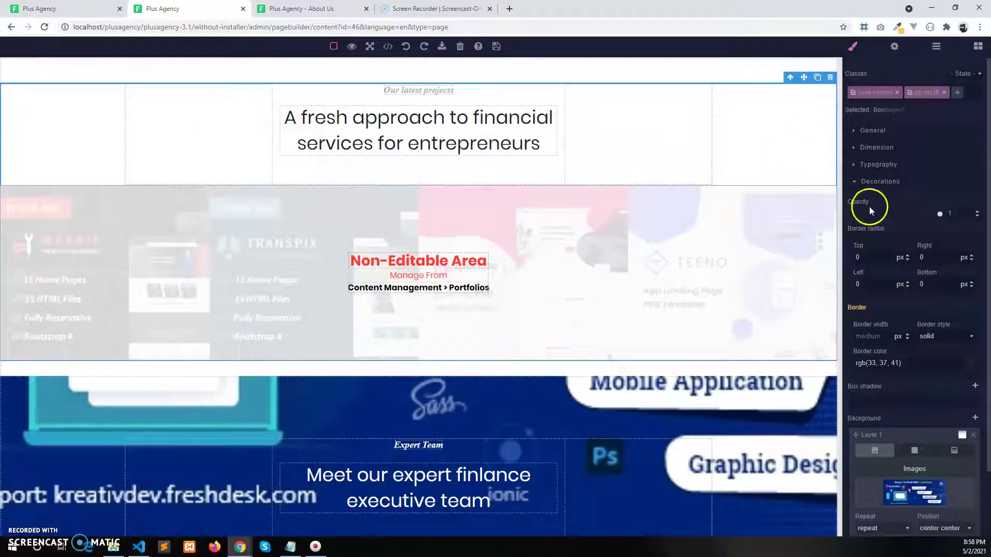
left_click(872, 182)
left_click(876, 150)
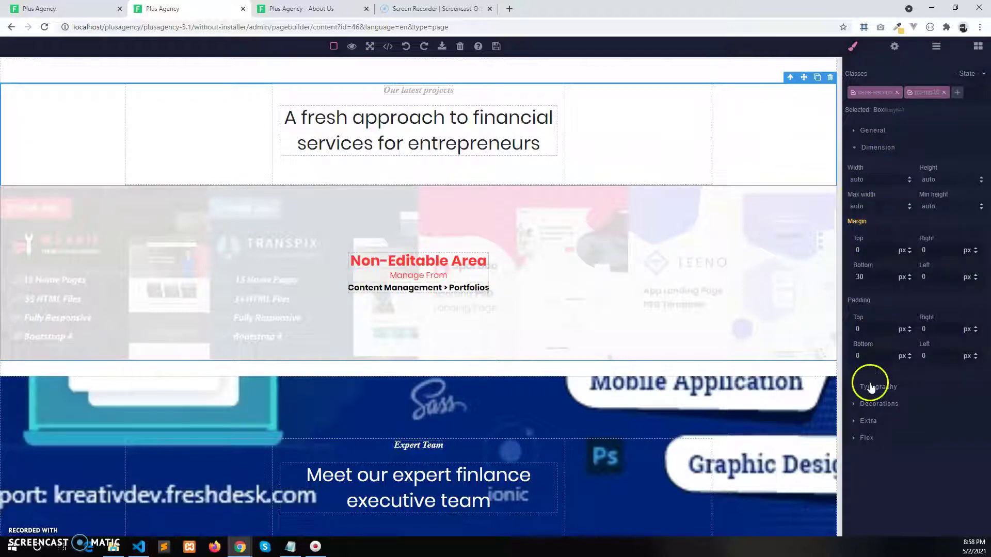
left_click(878, 405)
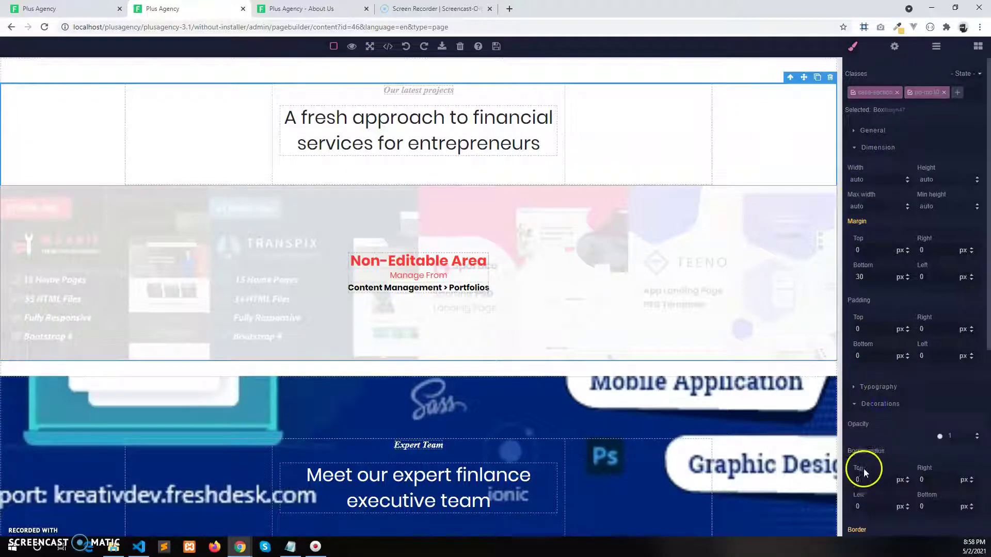
left_click(868, 406)
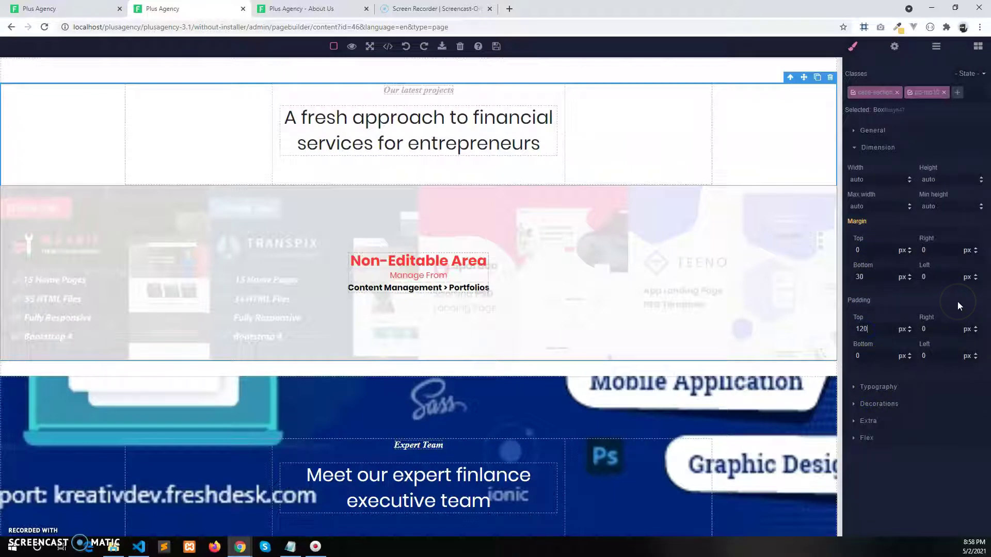
left_click(869, 358)
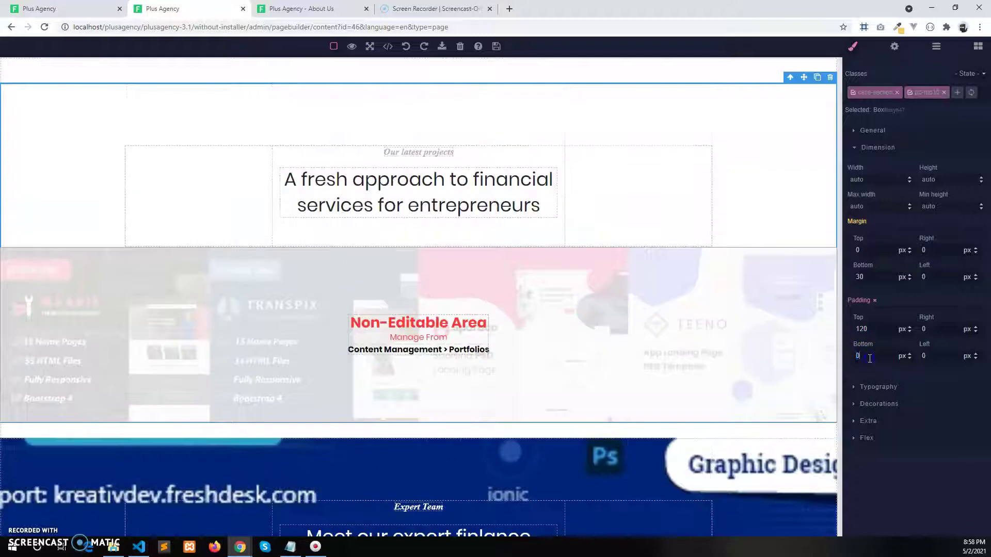
type("120")
left_click(794, 217)
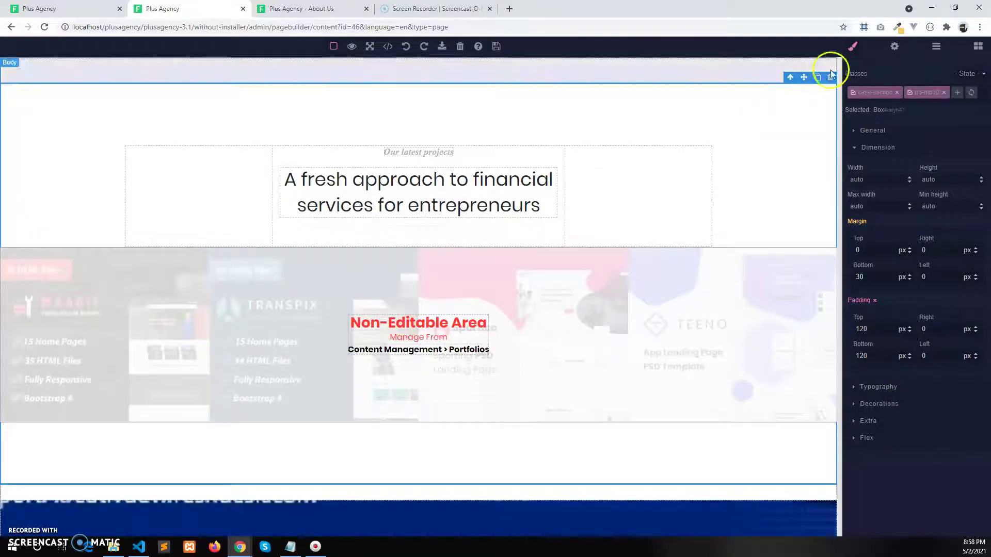
Step: Remove the background image layer listed for the portfolio section and add a fresh background layer
left_click(872, 147)
left_click(895, 183)
scroll(918, 319, "down", 2)
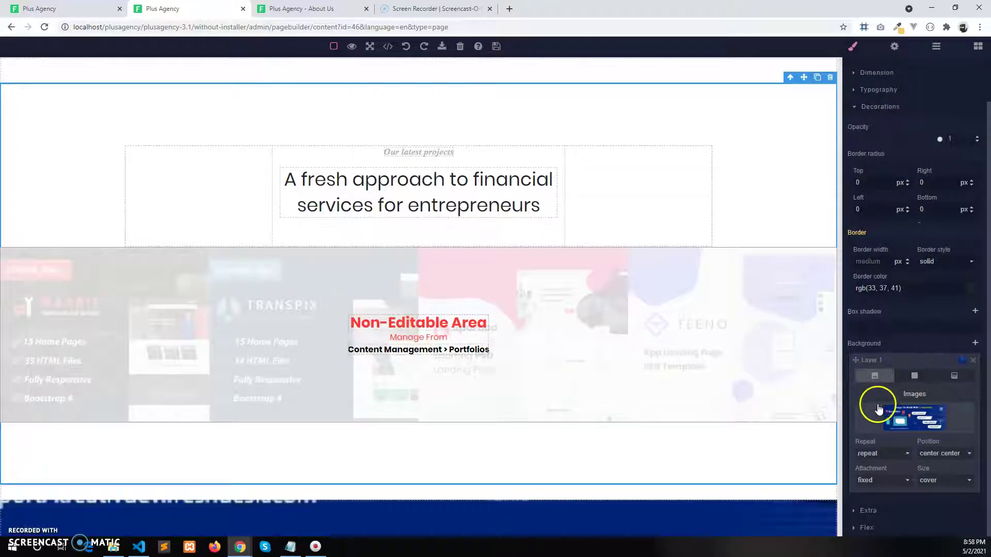
left_click(912, 377)
left_click(913, 376)
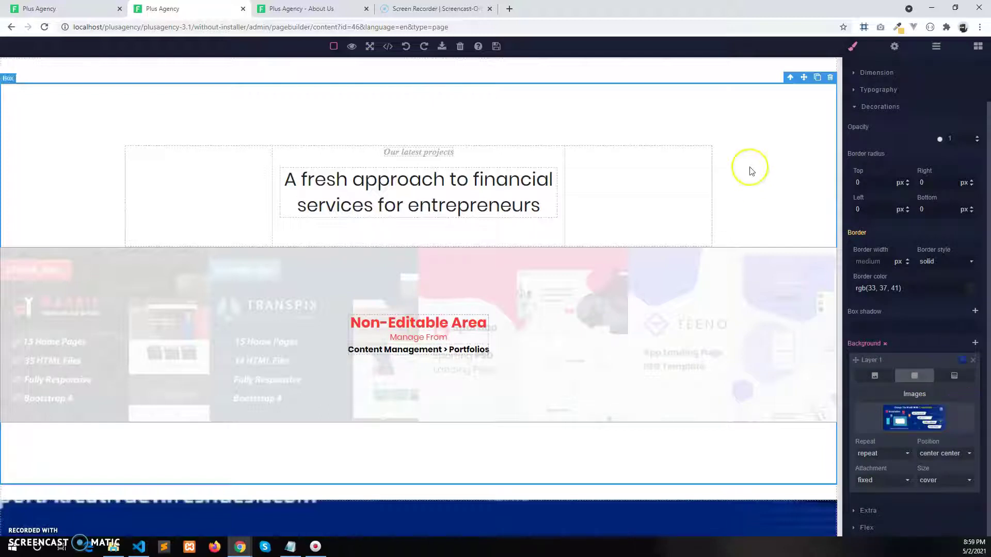
left_click(742, 467)
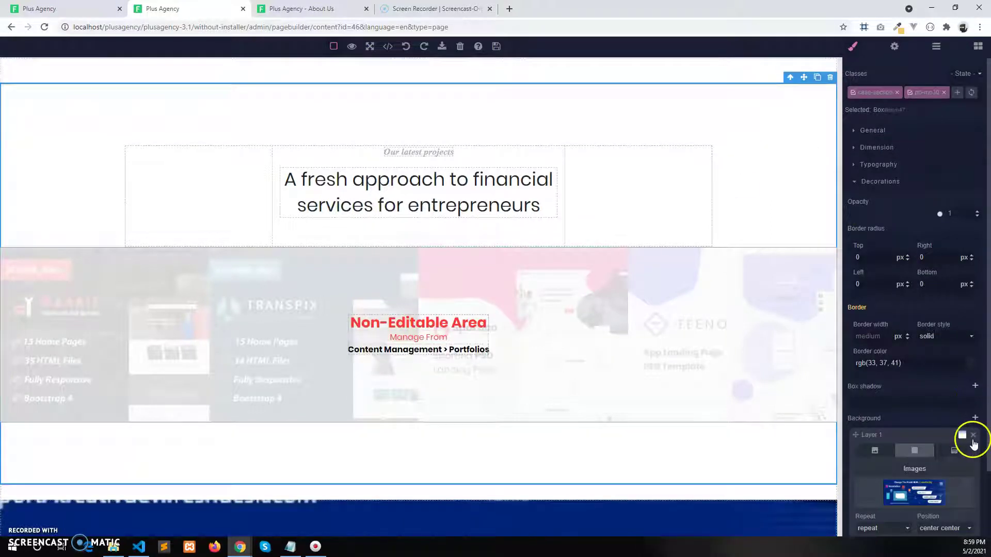
left_click(973, 436)
left_click(979, 419)
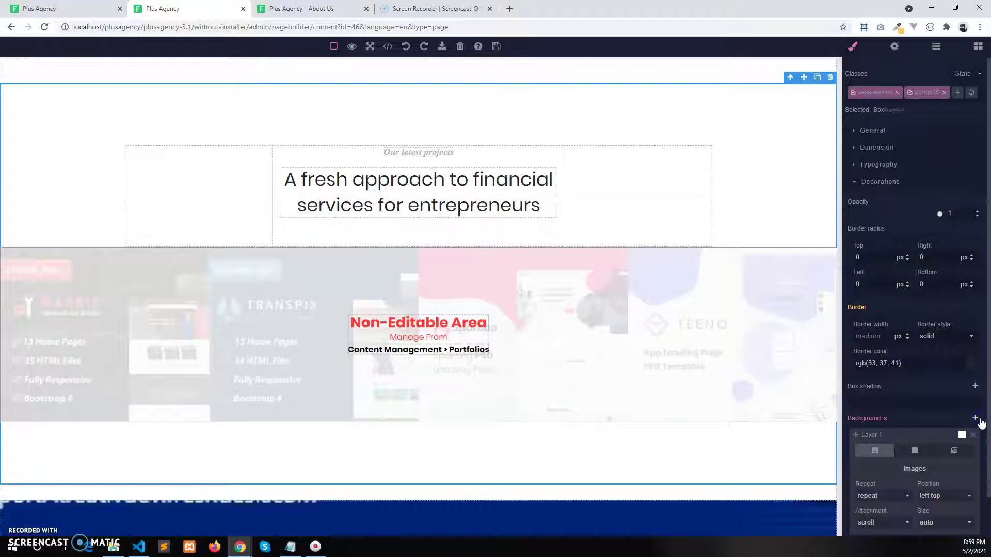
Step: Make the portfolio section's new background layer a solid colour and set it to #000
left_click(916, 451)
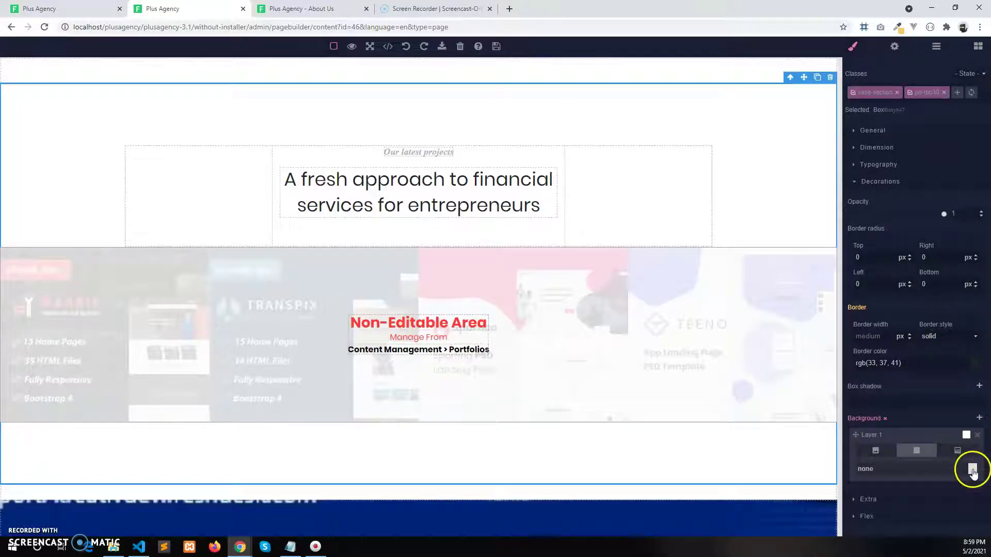
left_click(972, 470)
mouse_move(947, 429)
left_mouse_down()
mouse_move(931, 384)
mouse_move(905, 387)
mouse_move(953, 425)
mouse_move(932, 389)
mouse_move(913, 384)
mouse_move(919, 390)
left_mouse_up()
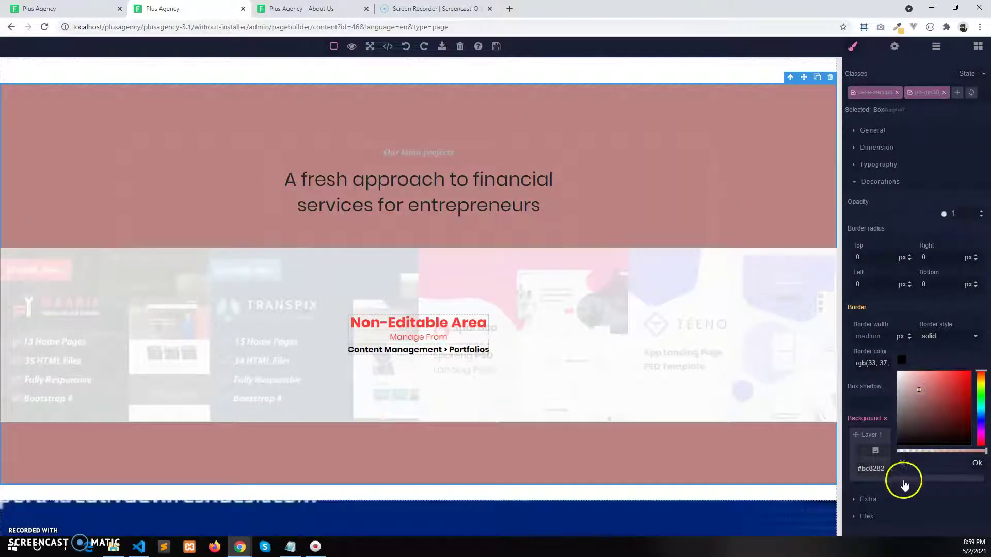
left_click(873, 468)
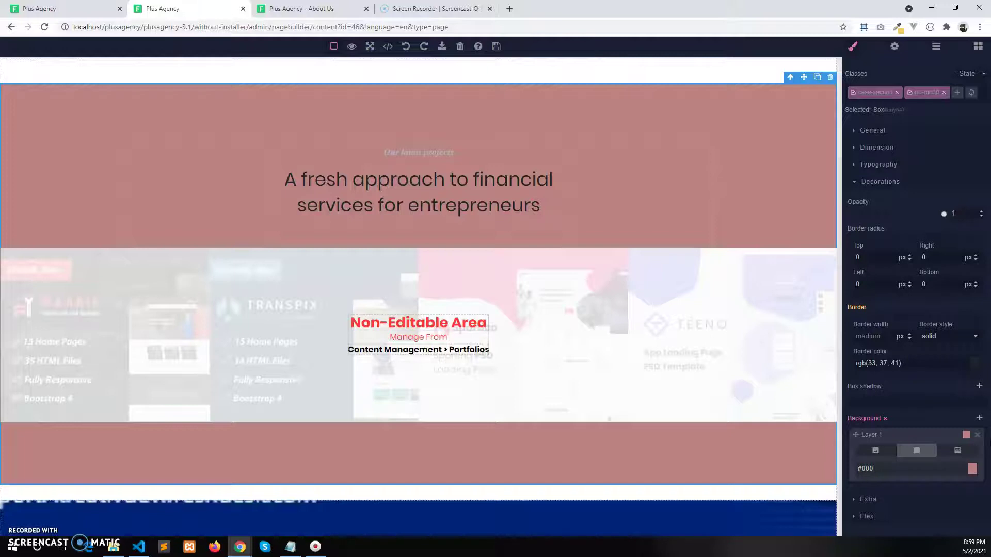
key("Return")
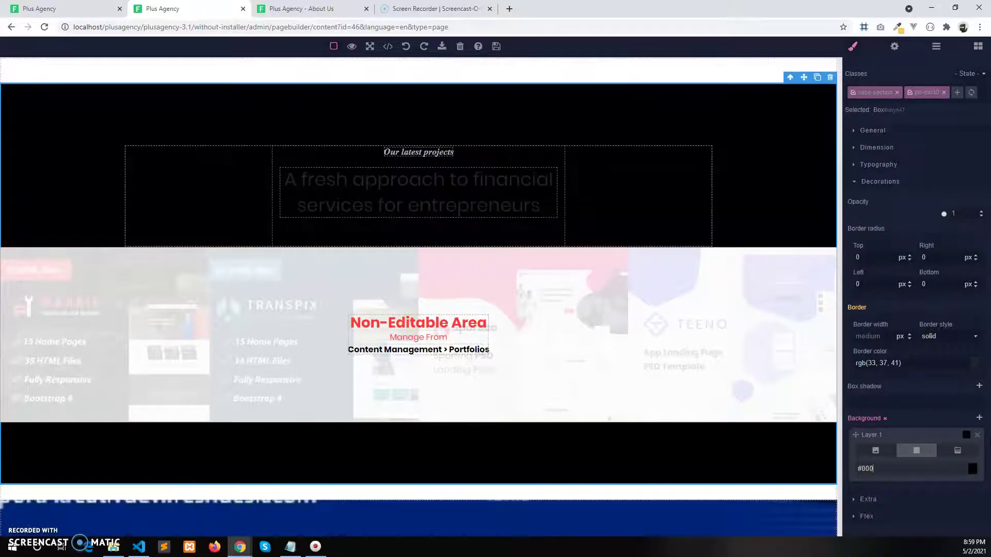
Step: Change the text colour of the heading "A fresh approach to financial services for entrepreneurs" to white
left_click(479, 194)
double_click(479, 190)
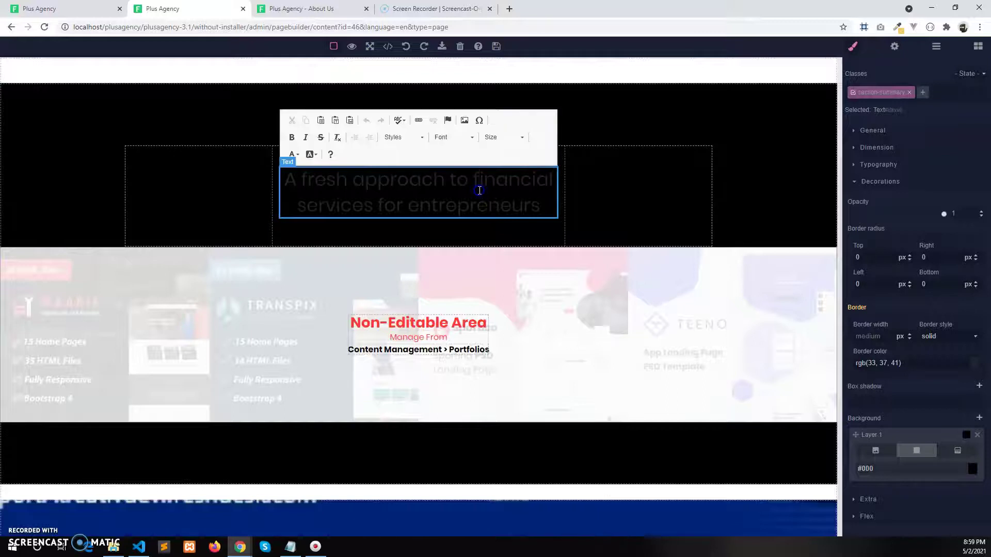
triple_click(479, 191)
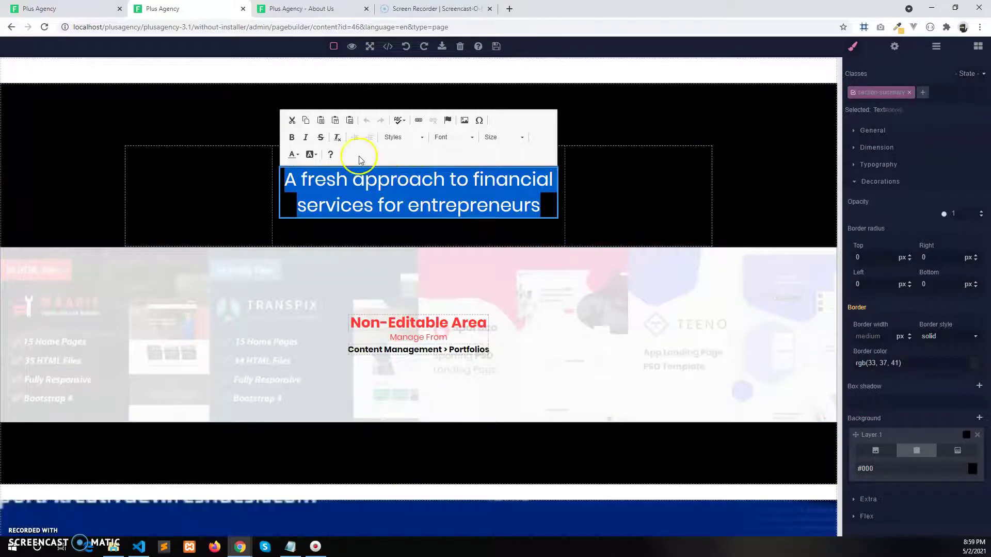
left_click(312, 155)
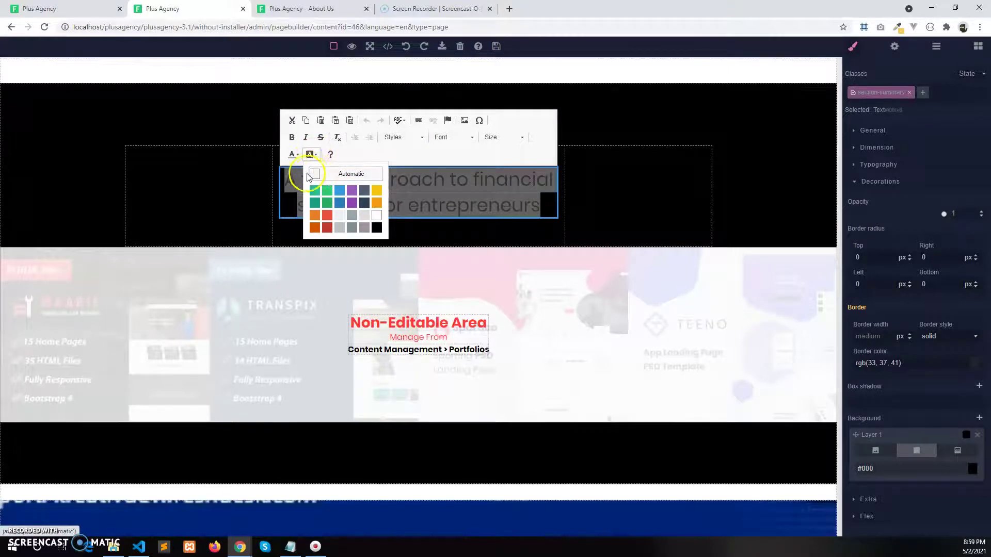
left_click(298, 156)
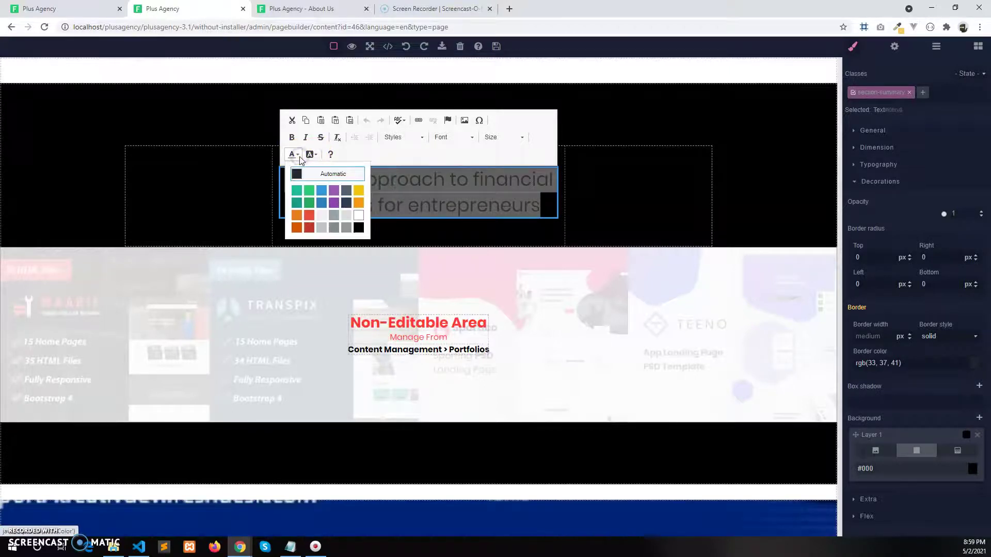
left_click(360, 216)
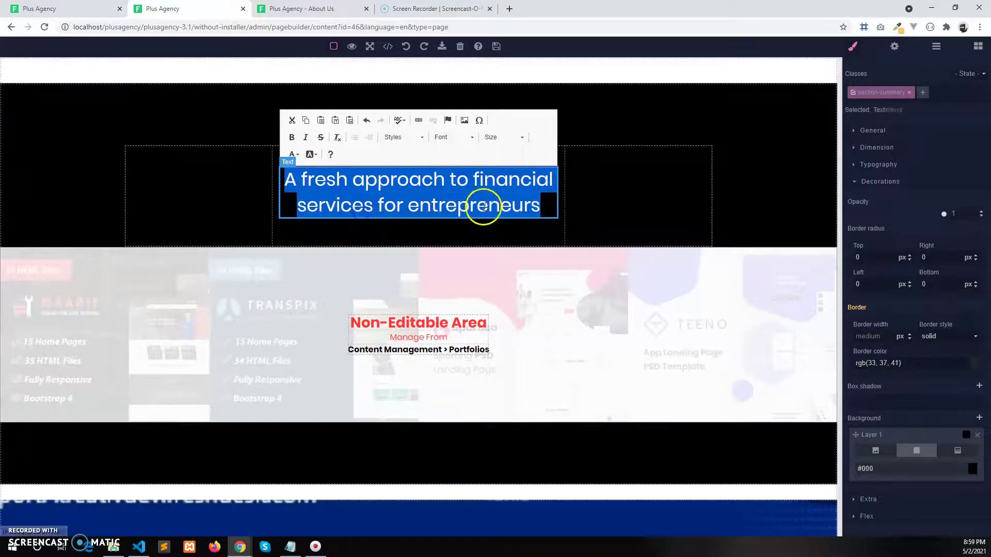
left_click(614, 199)
Step: Save the page and check the black portfolio section above the team section on the reloaded live About Us page
scroll(712, 325, "down", 3)
scroll(586, 195, "up", 3)
left_click(495, 48)
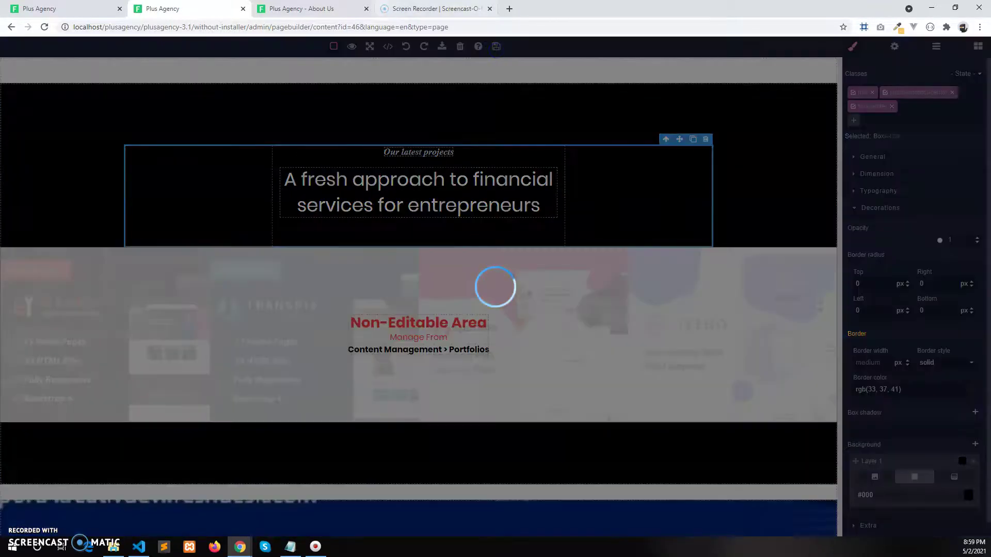
left_click(302, 9)
left_click(45, 27)
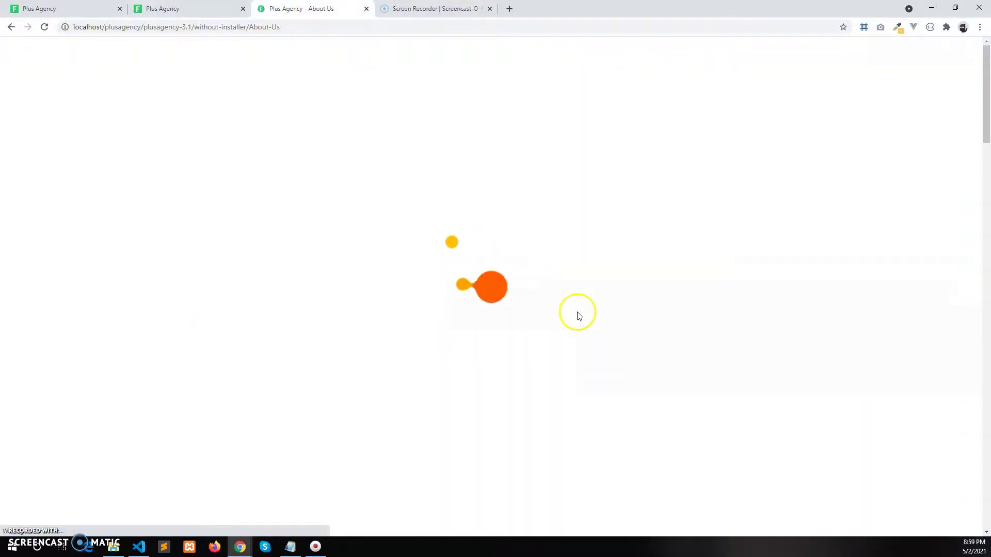
scroll(580, 313, "down", 5)
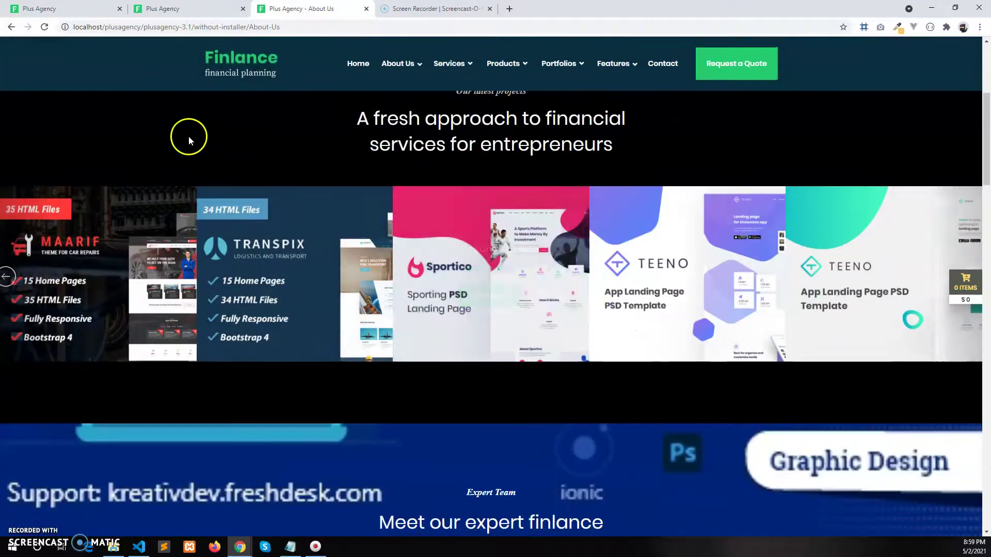
scroll(631, 414, "up", 3)
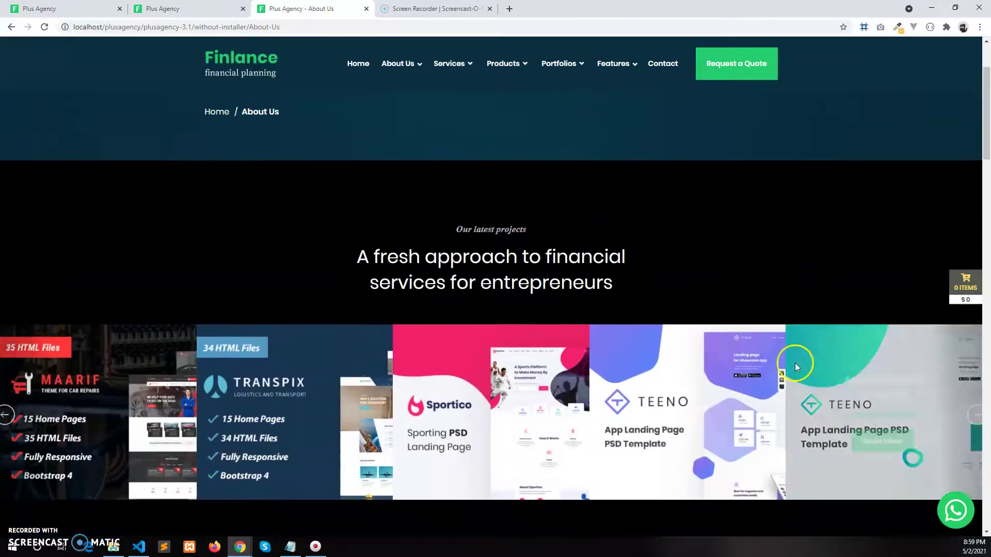
scroll(511, 376, "down", 4)
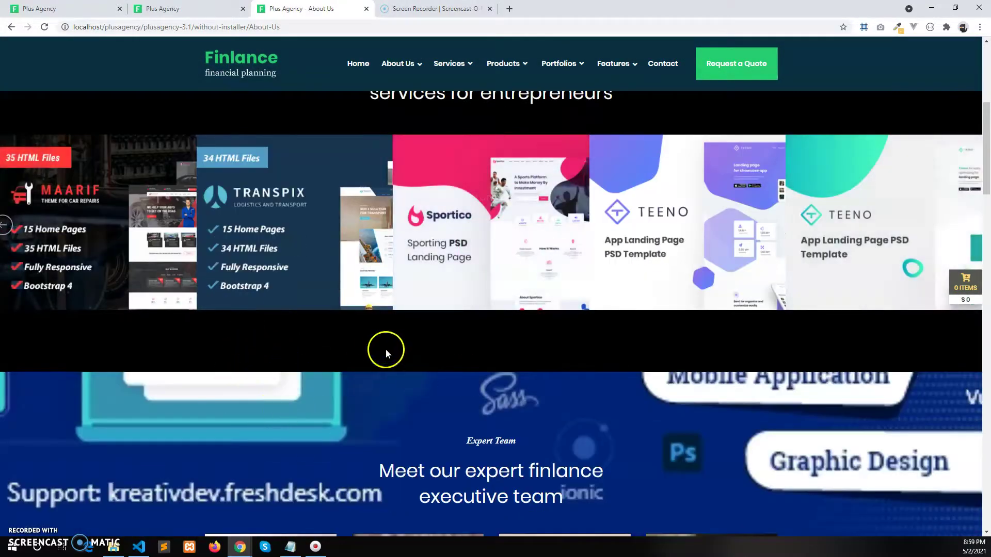